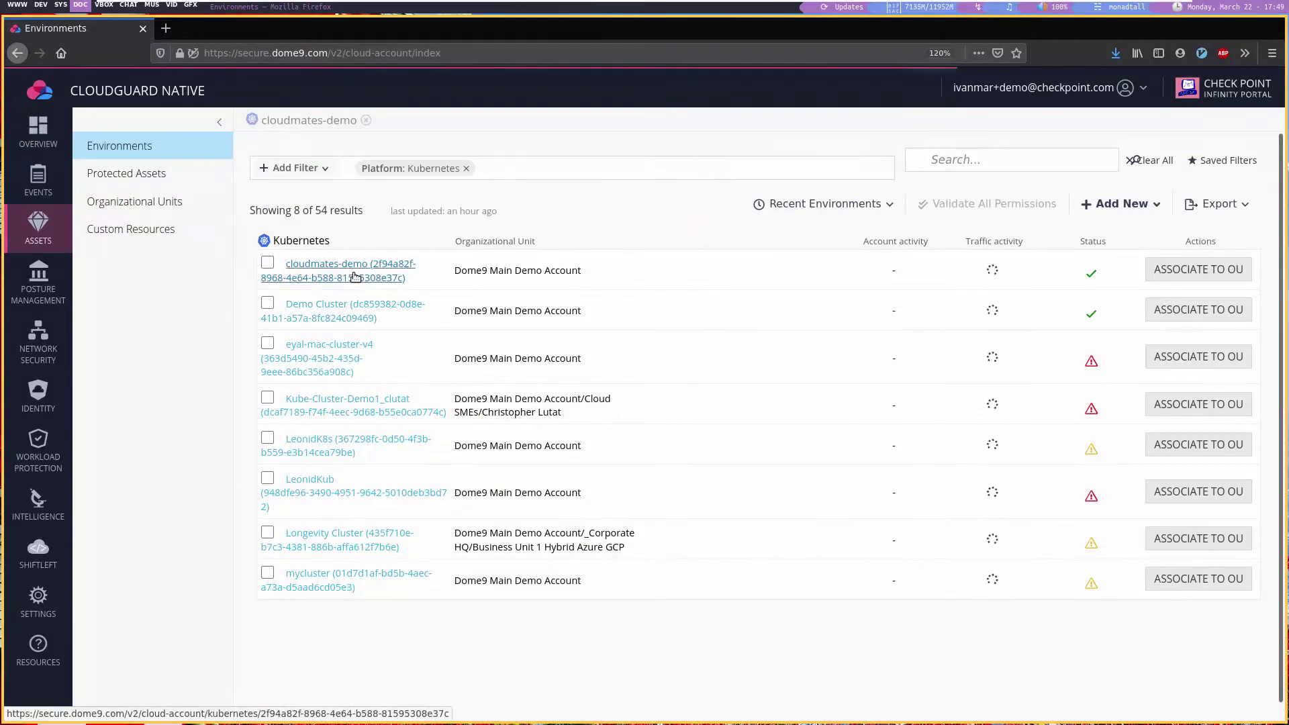
Step: Open the cloudmates-demo cluster and browse its Kubernetes Image Scanning CVE events
click(355, 277)
click(706, 446)
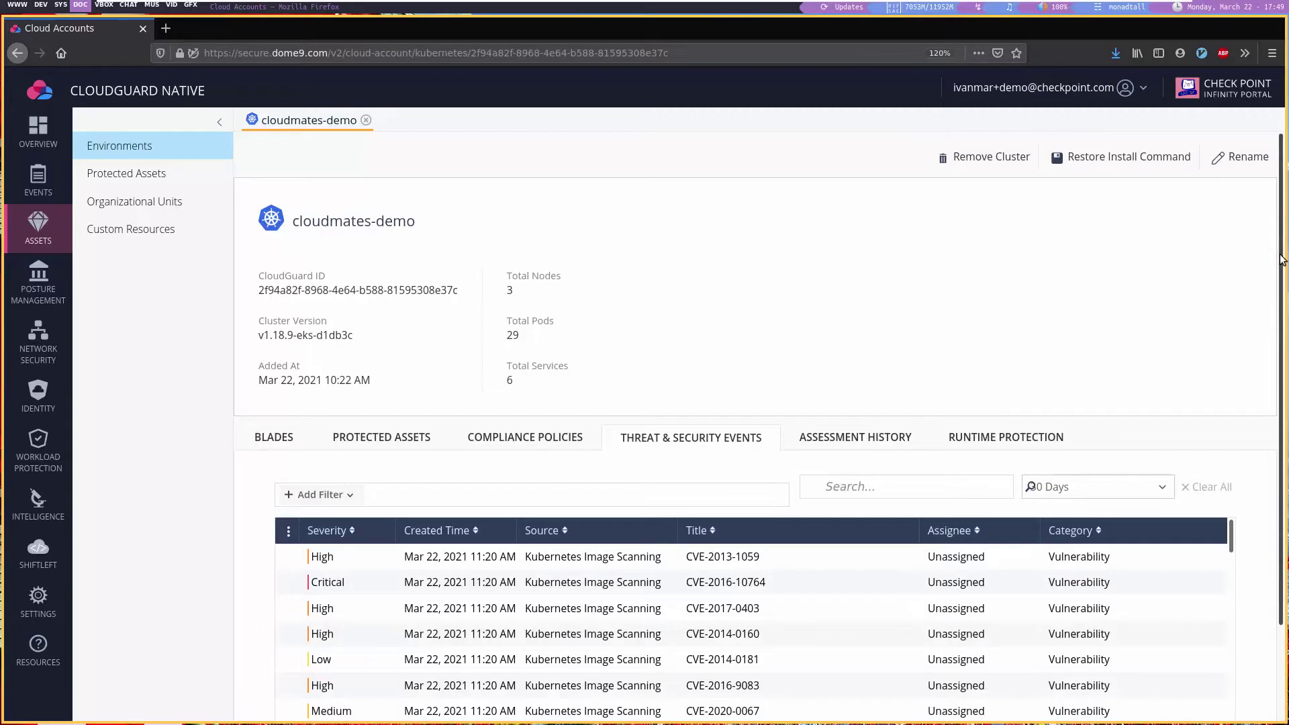
scroll(1278, 382, down, 2)
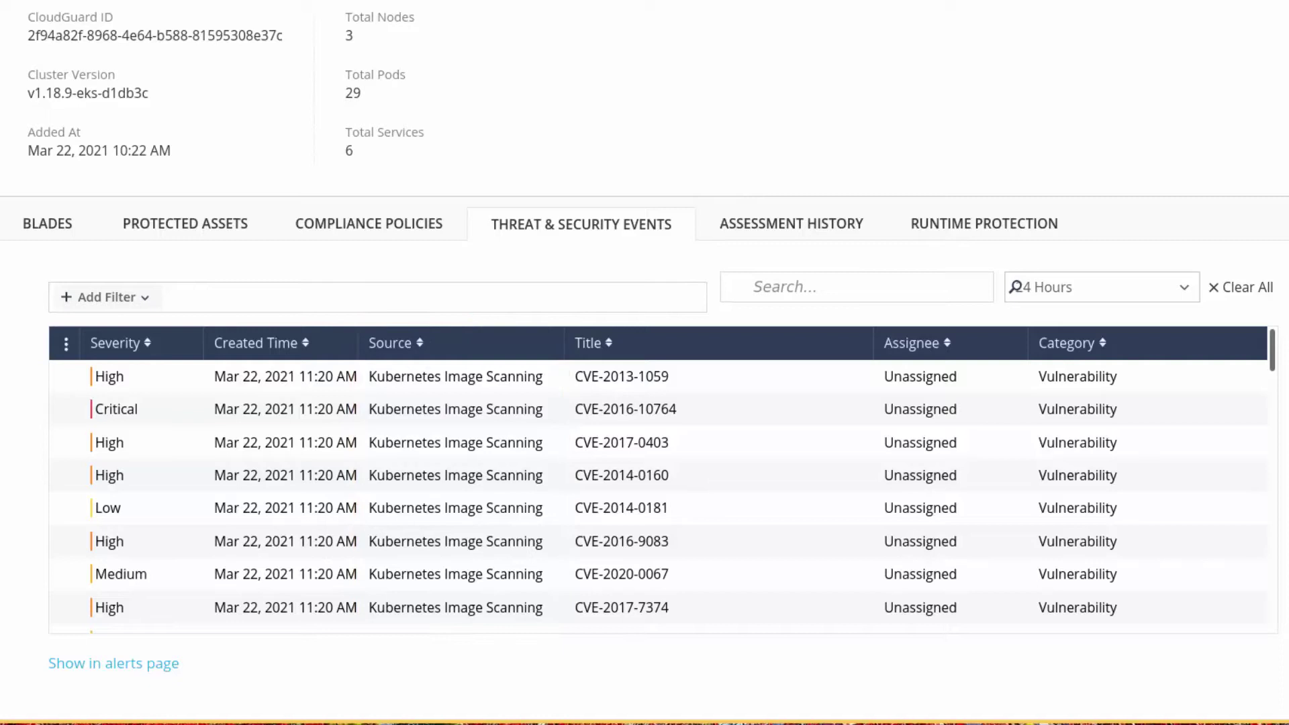
Step: Show and scroll through the cloudmates-demo cluster's protected assets
click(181, 236)
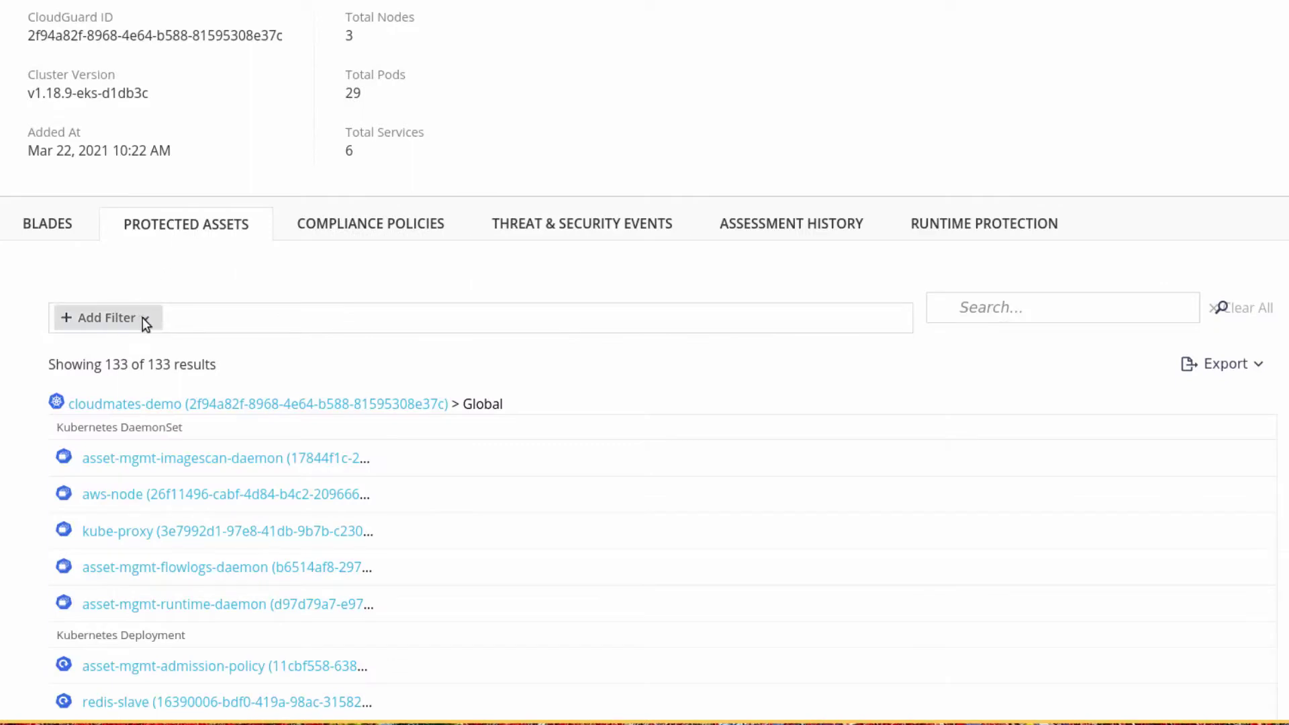
scroll(143, 317, down, 1)
scroll(131, 168, down, 3)
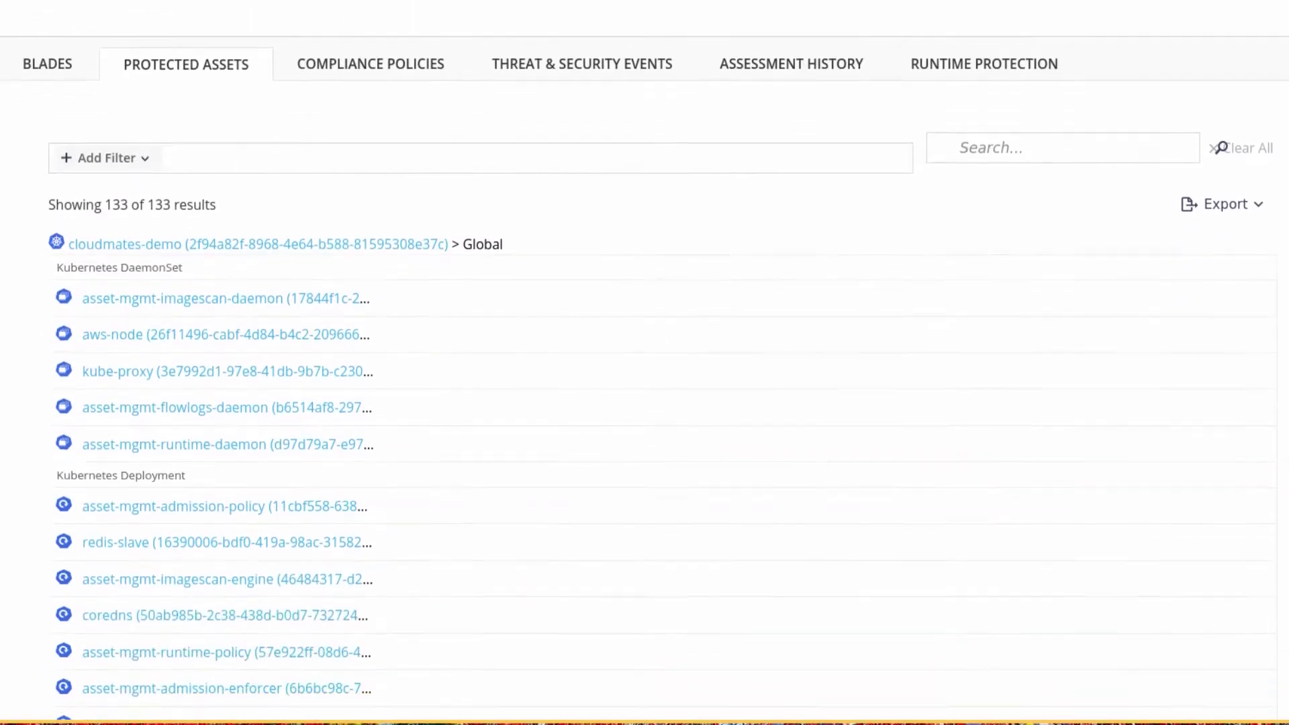
Step: Filter the protected assets to Asset Type Kubernetes Image and browse for k8s.gcr.io/redis:e2e
click(129, 98)
click(75, 180)
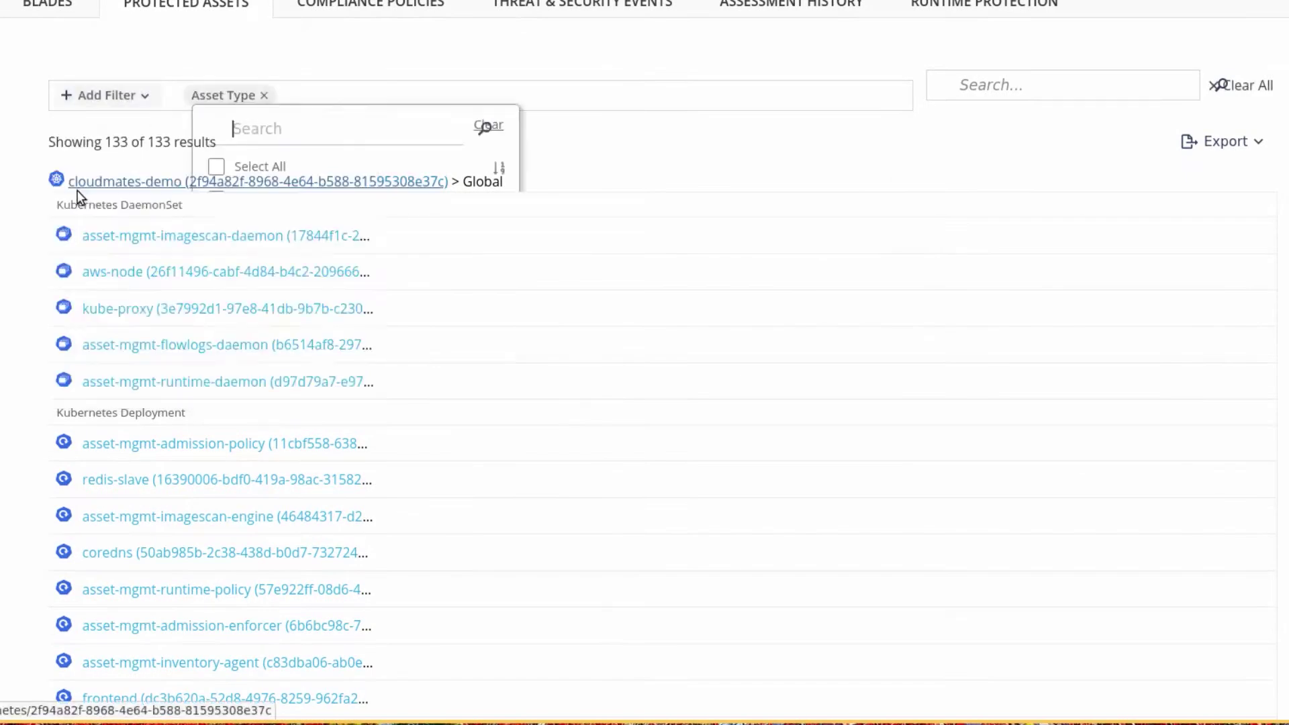
click(216, 258)
key(Escape)
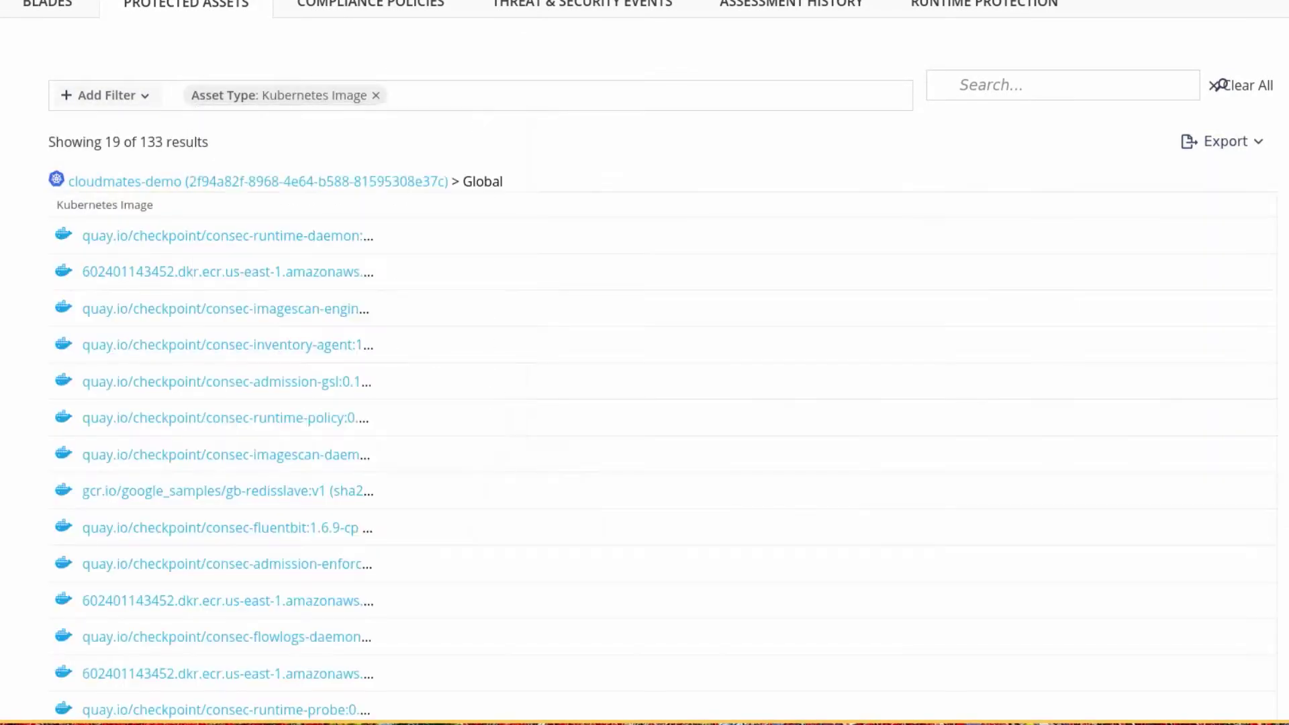
scroll(332, 191, down, 2)
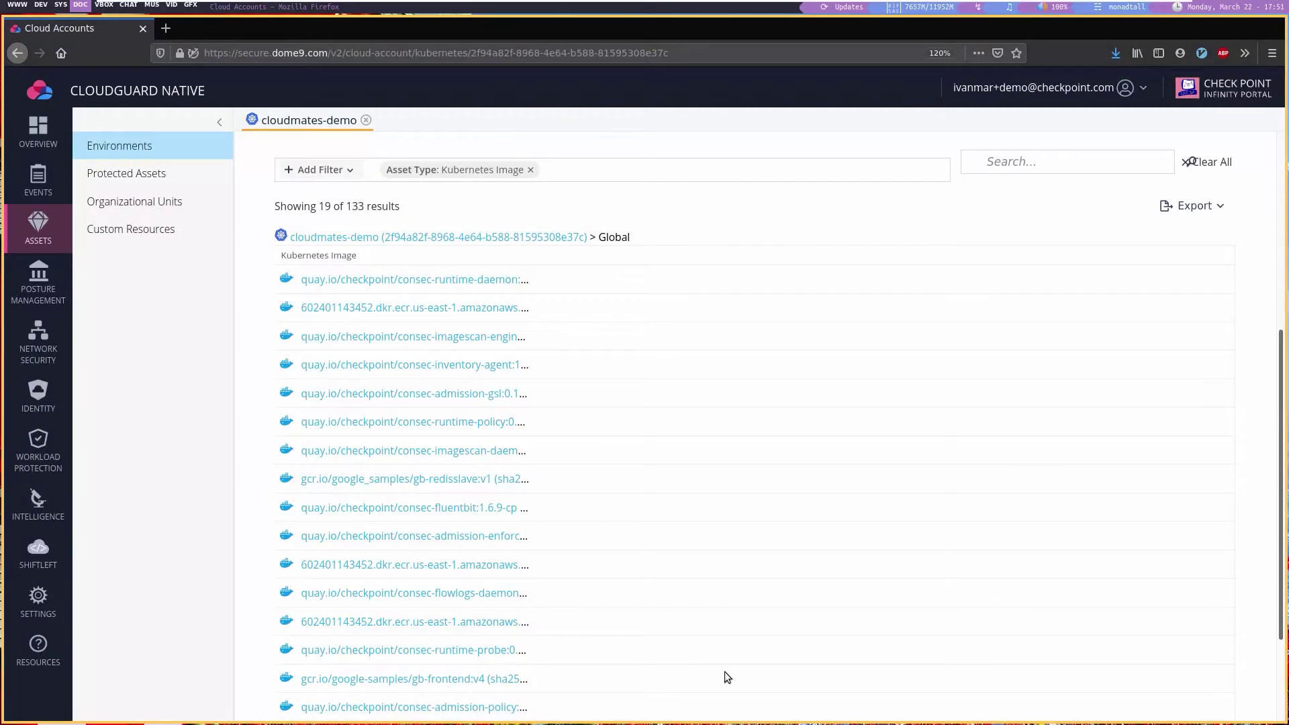
scroll(695, 718, down, 3)
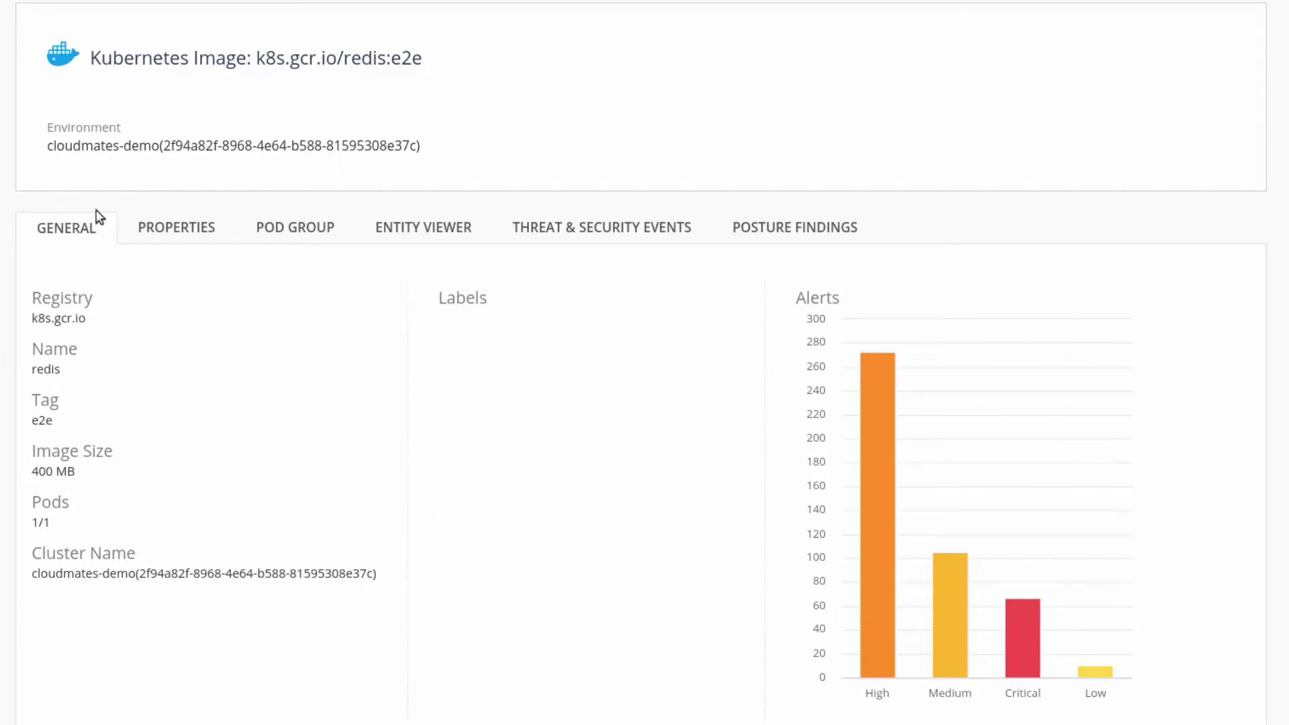
Step: Review the redis:e2e image's properties, pod group and imageDetails, then view its security events
click(224, 233)
click(344, 239)
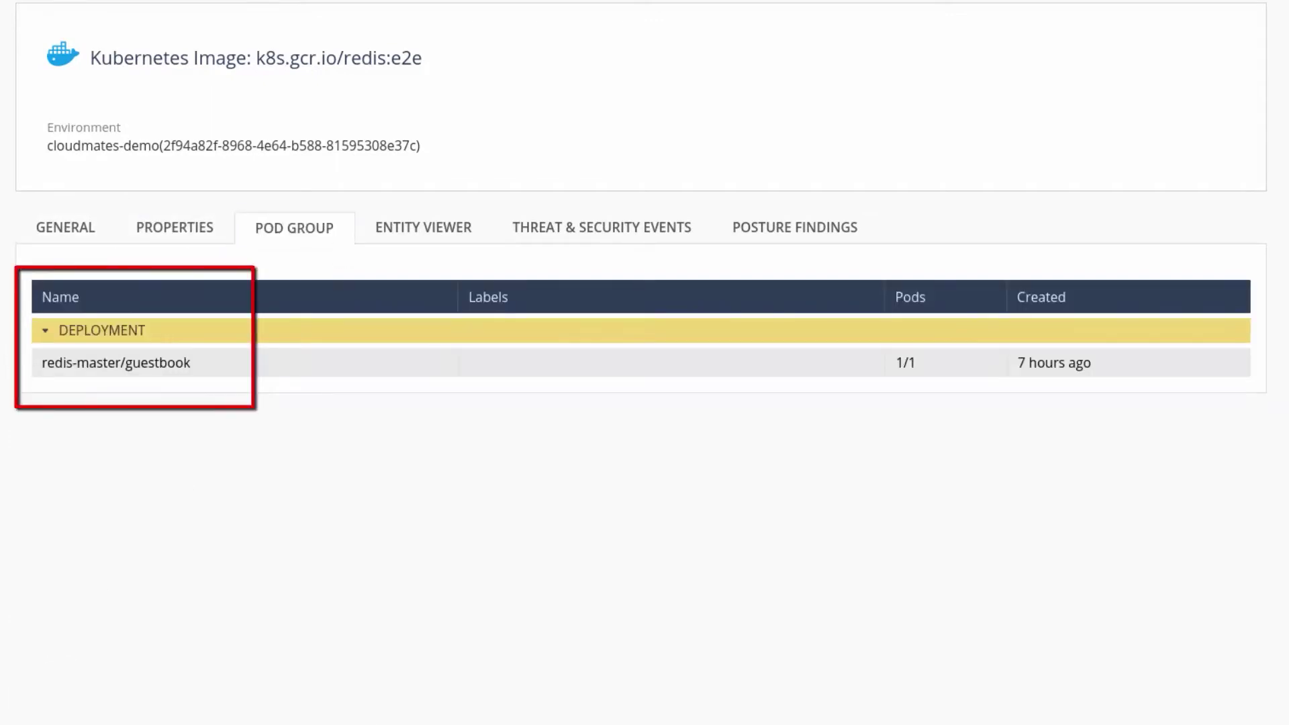
click(481, 231)
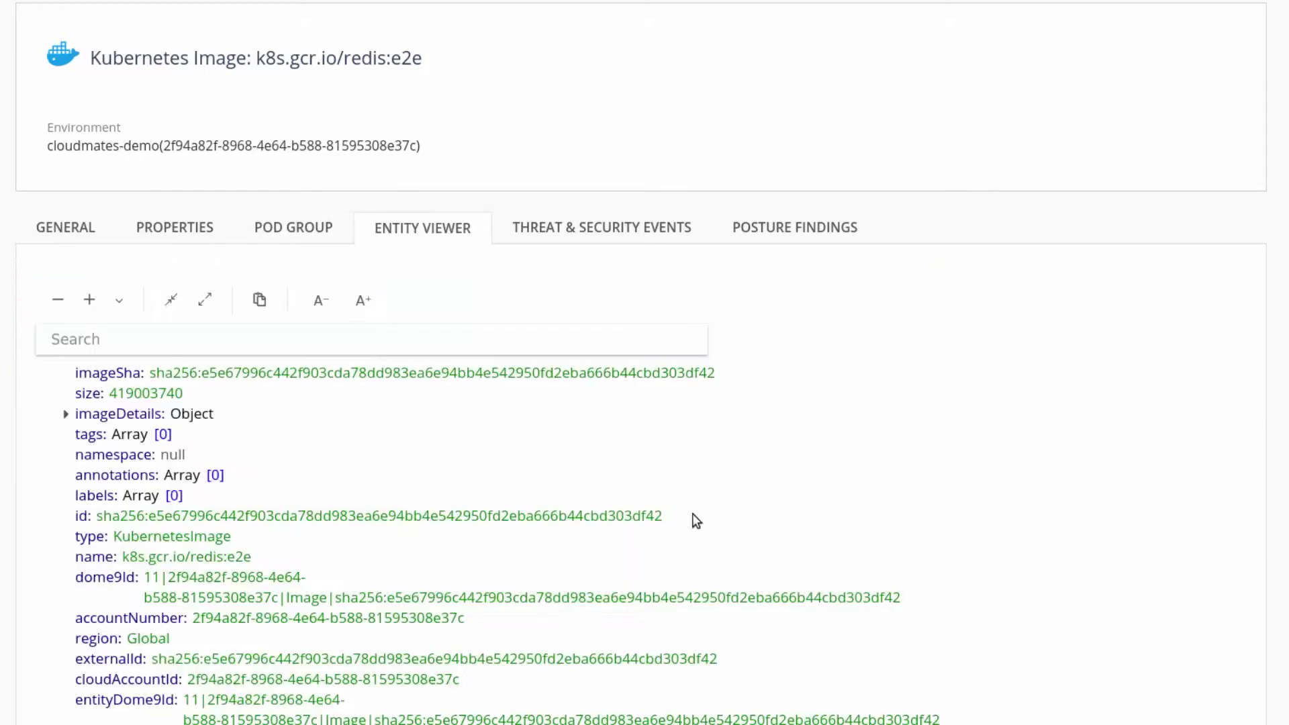
scroll(696, 521, down, 1)
click(201, 288)
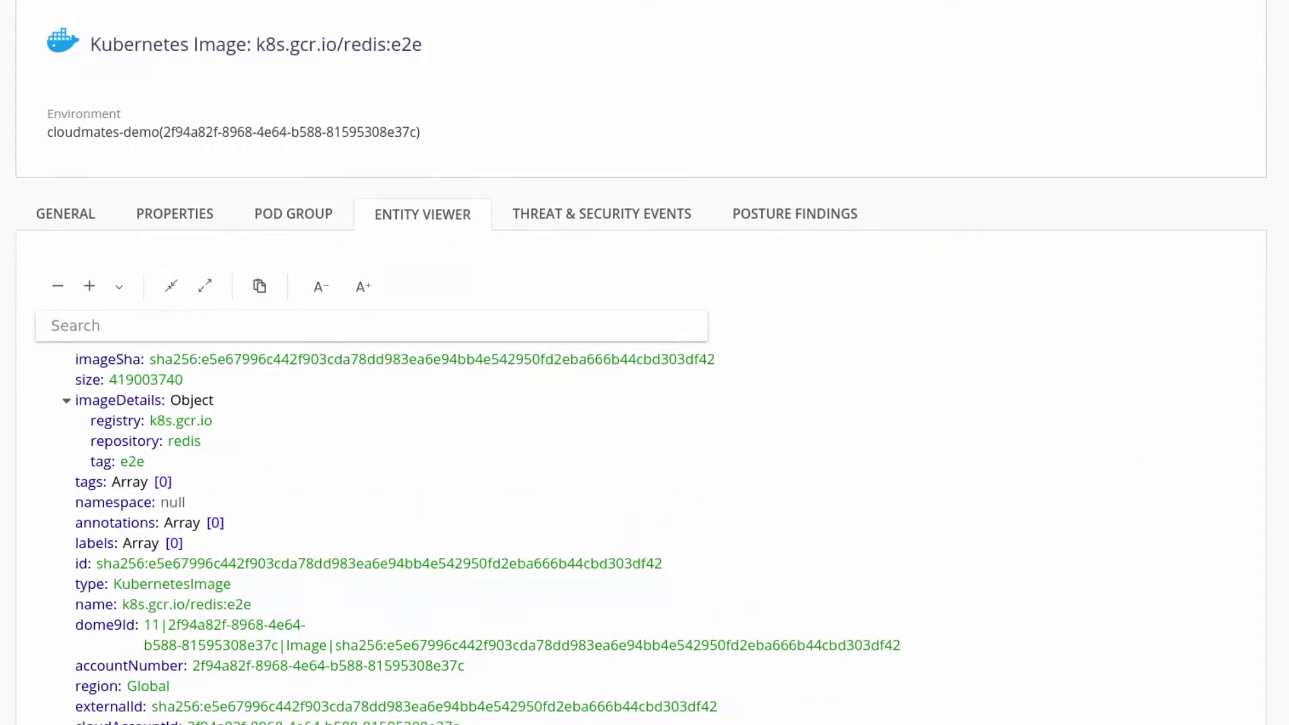
click(698, 214)
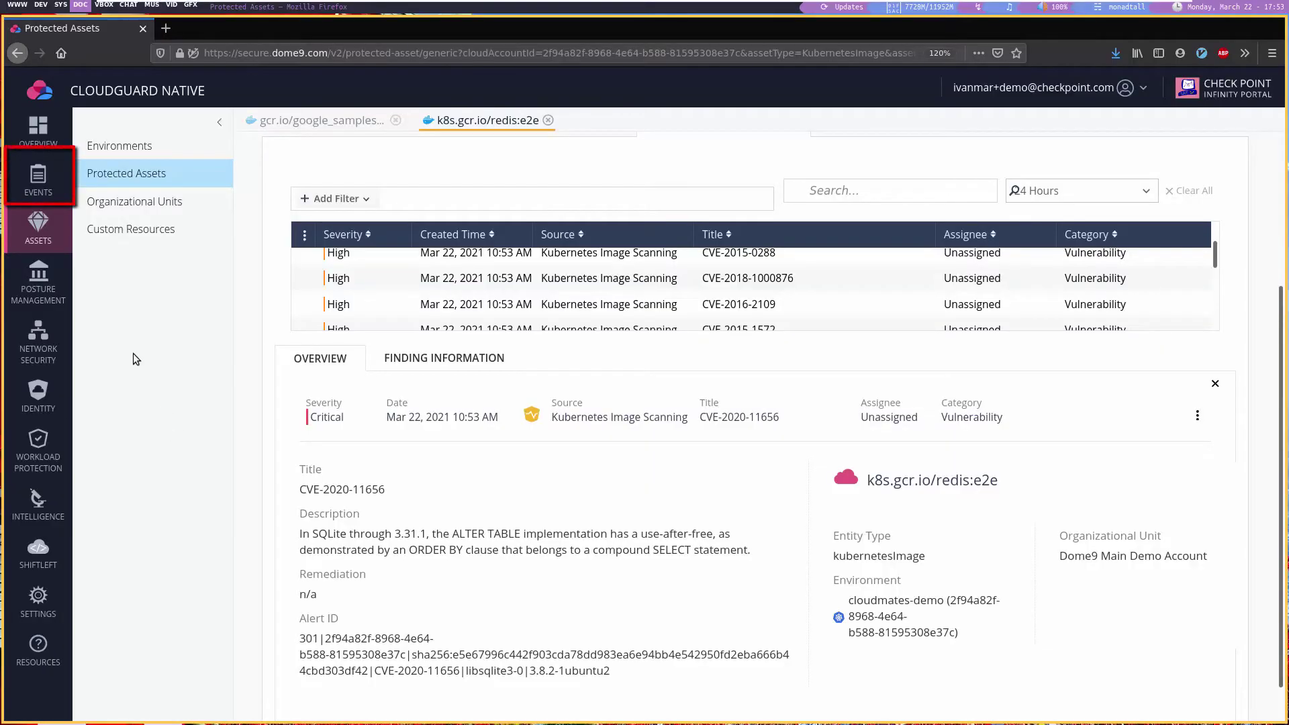
Step: Show All event types with the time range changed from 4 Hours to All
click(61, 181)
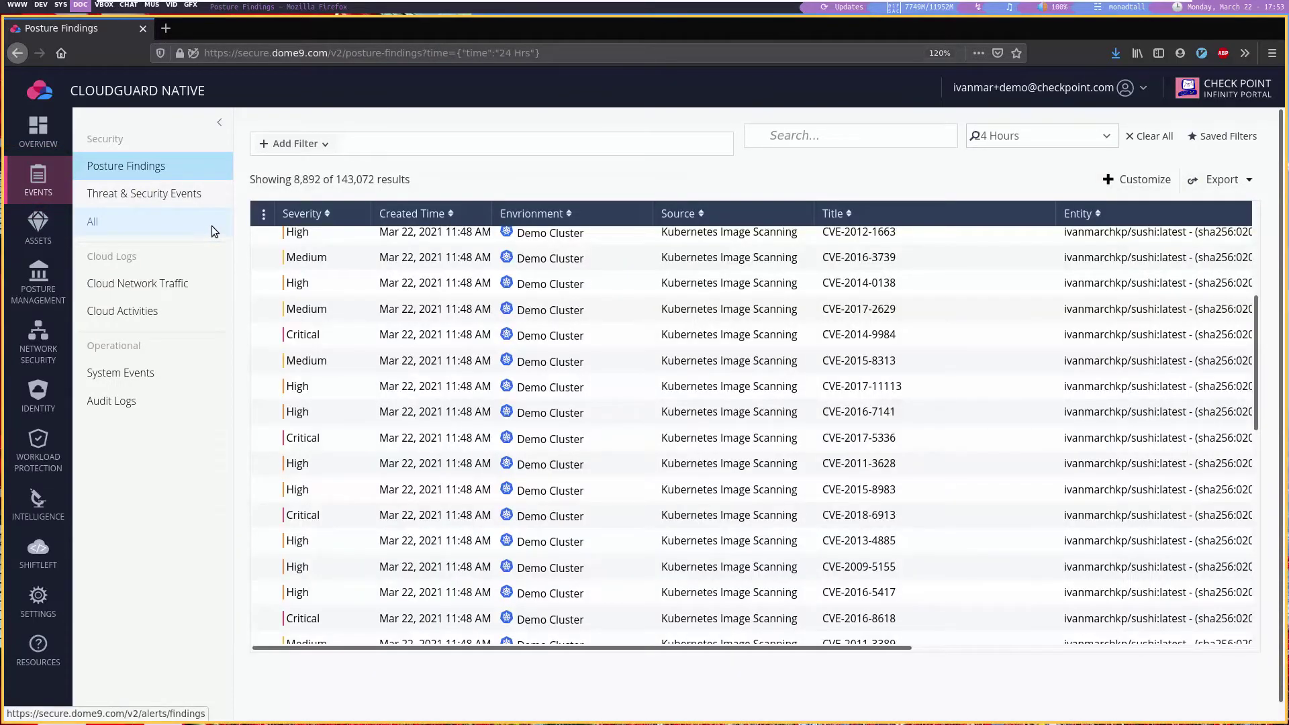
click(211, 225)
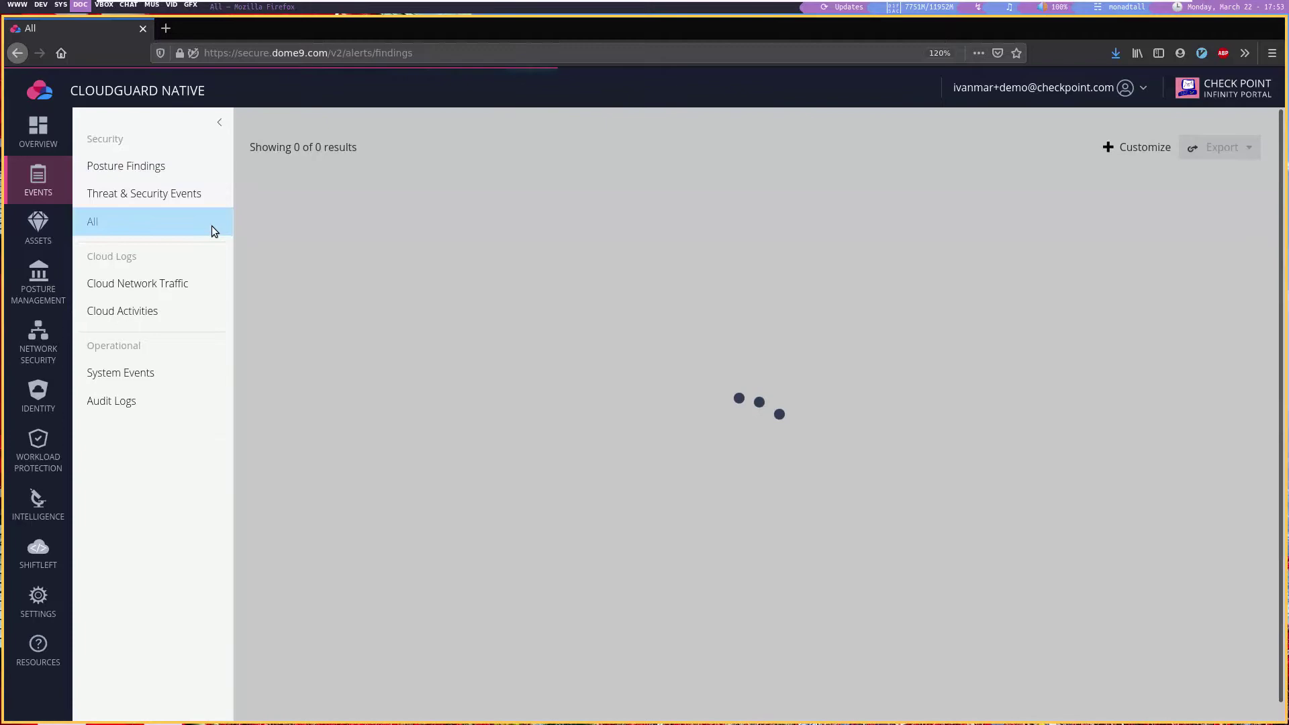
key(ctrl+minus)
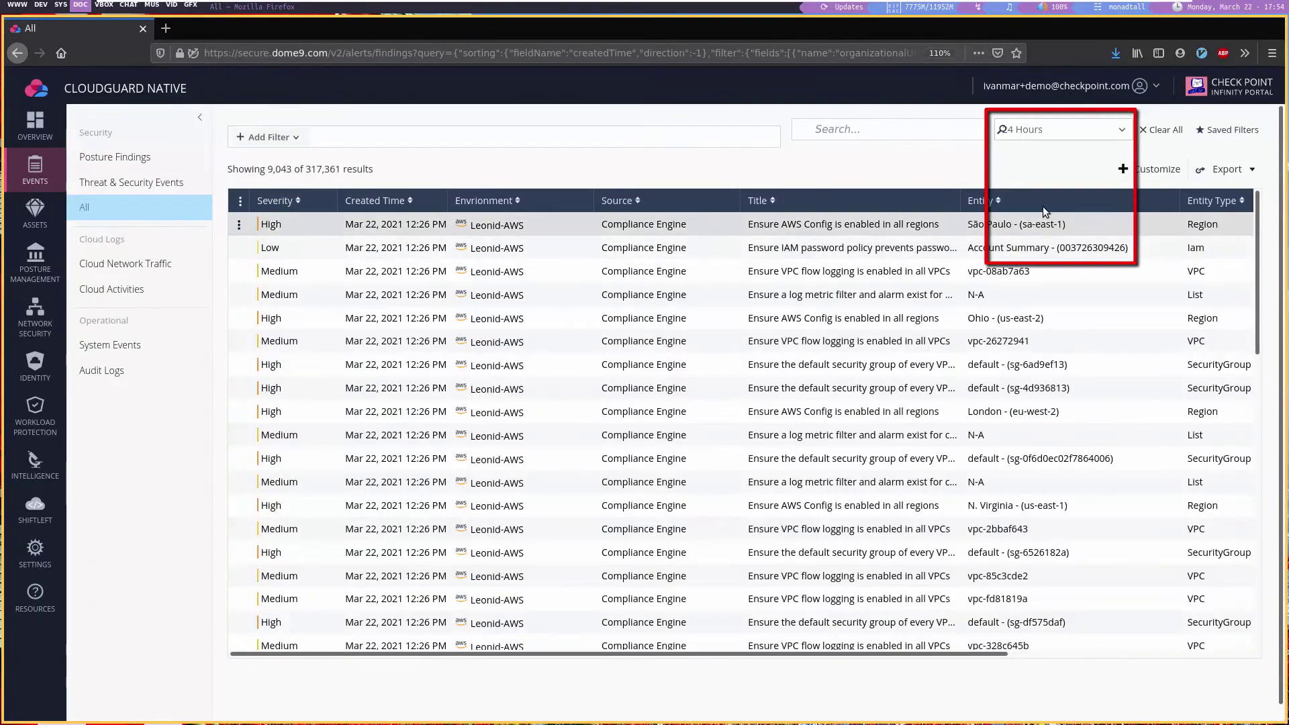
click(1121, 132)
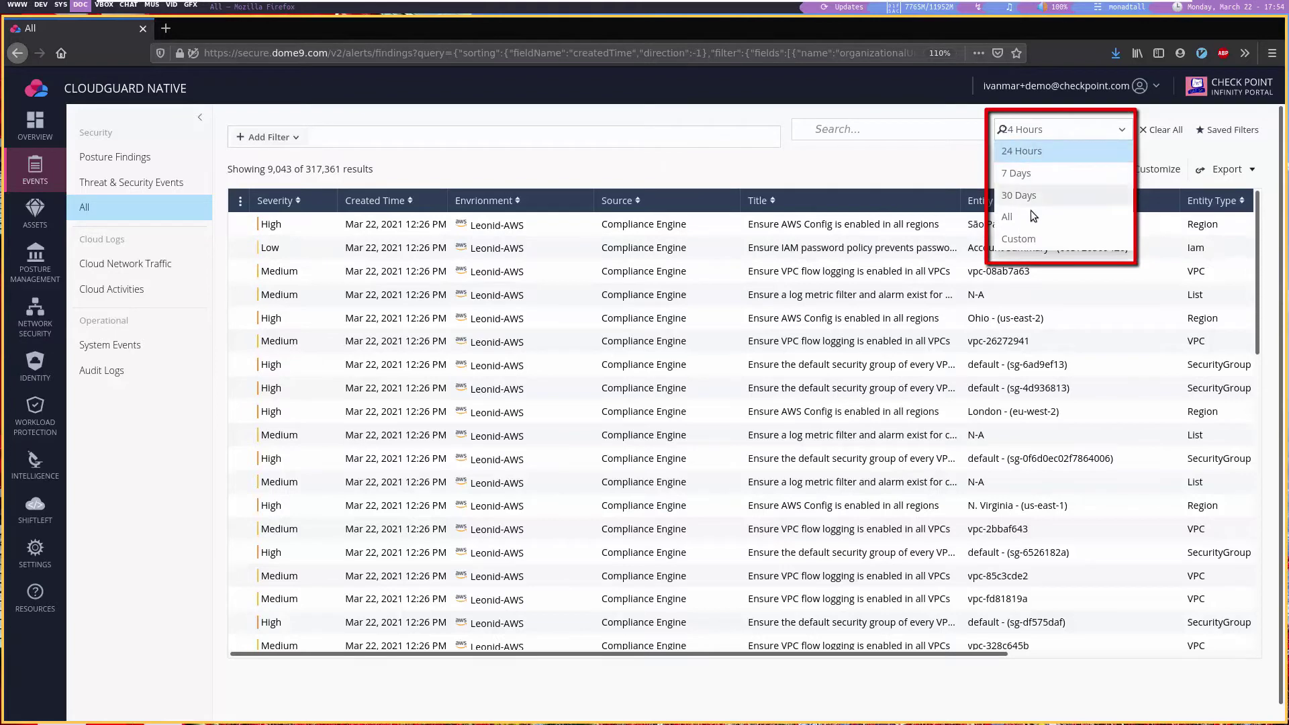
click(1022, 218)
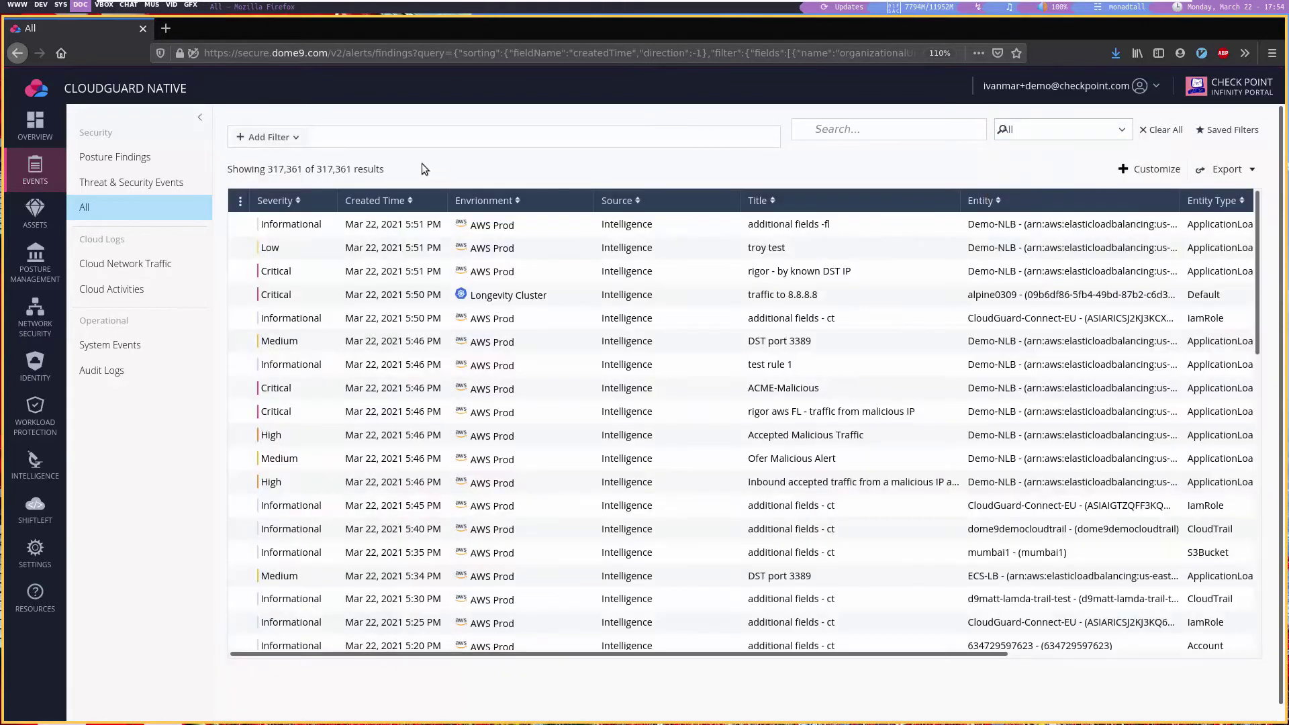
Step: Filter the events to the cloudmates-demo environment
click(292, 138)
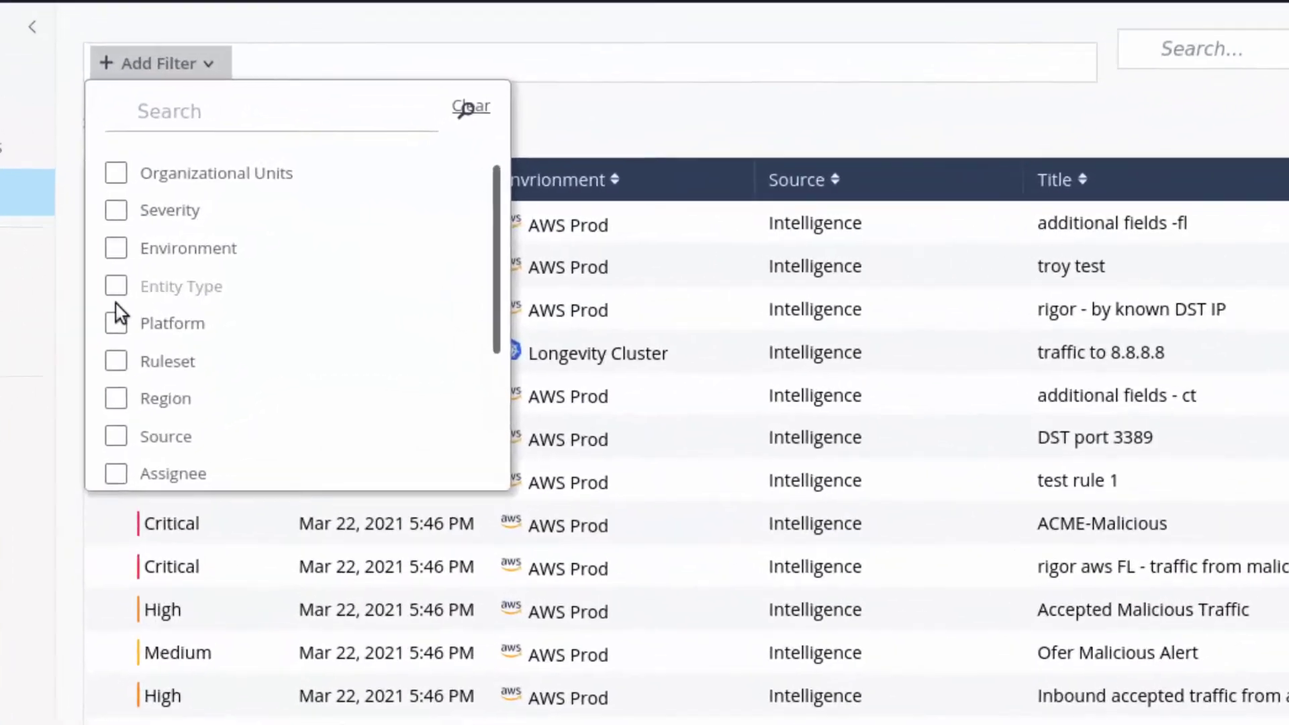
click(120, 250)
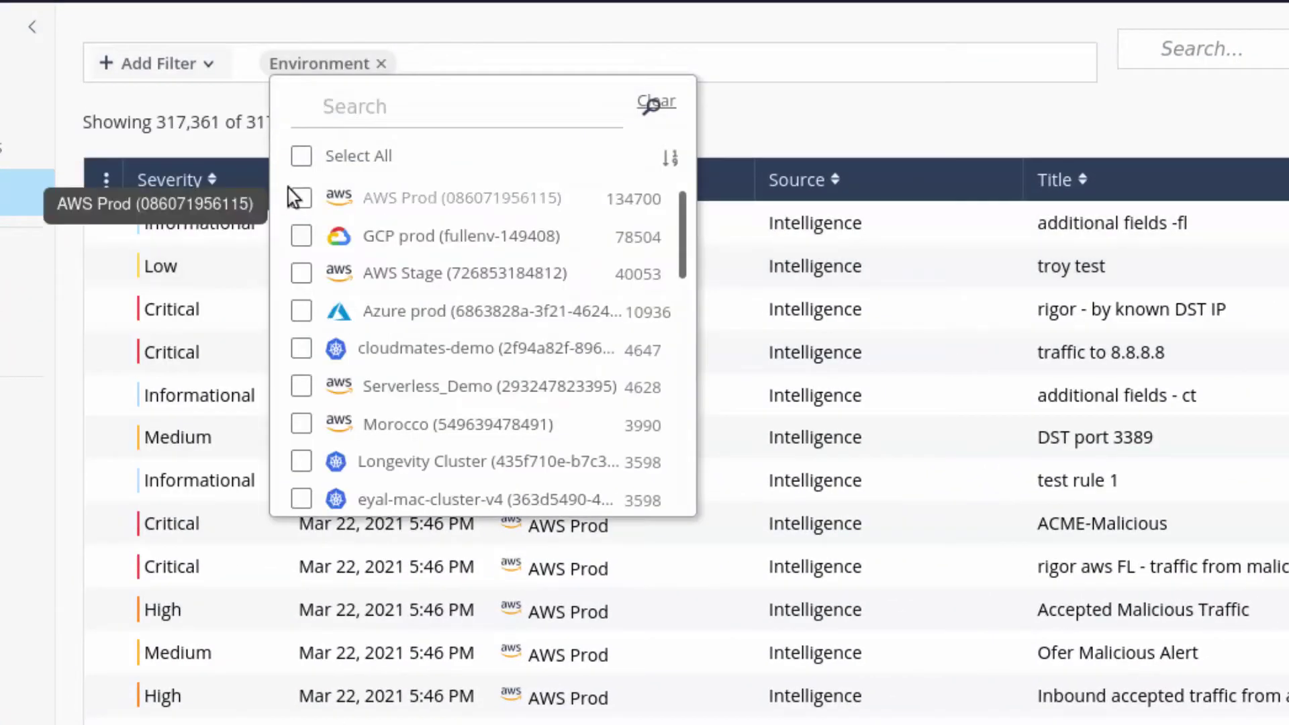
click(302, 348)
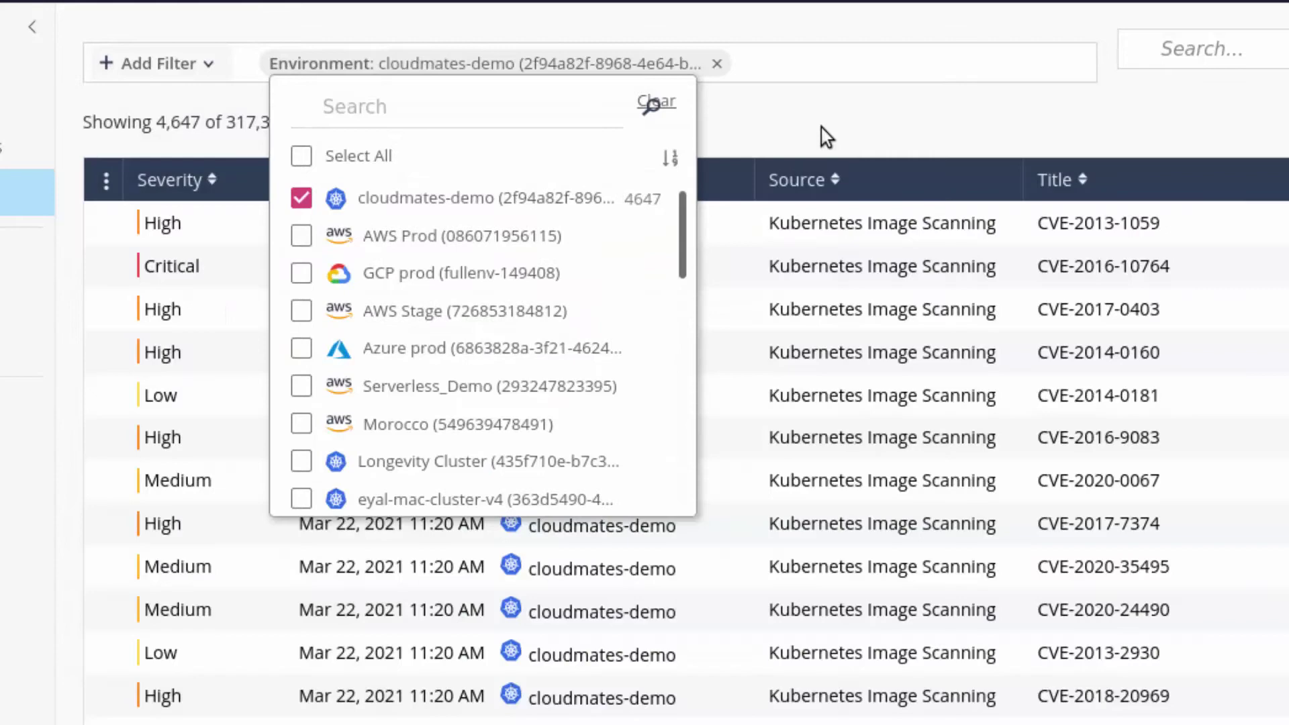
click(740, 150)
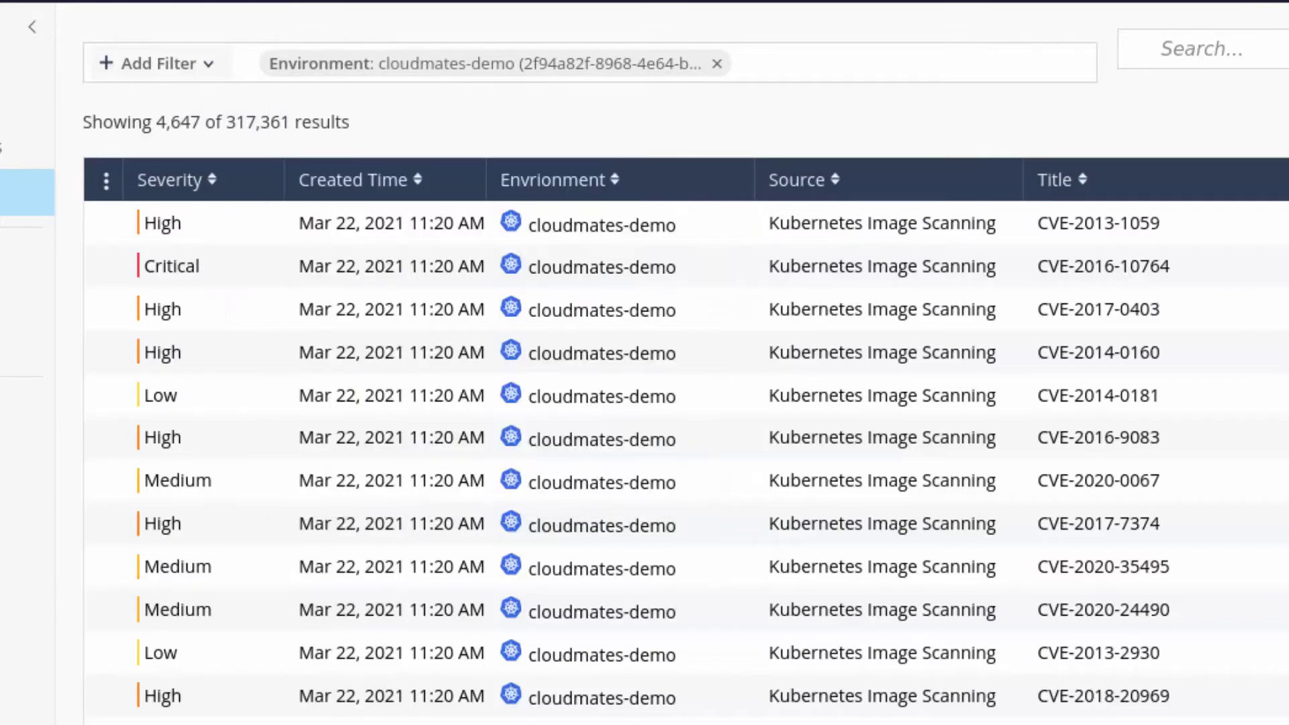
Step: Add a Kubernetes Image Scanning source filter and search for k8s.gcr.io/redis:e2e
click(205, 66)
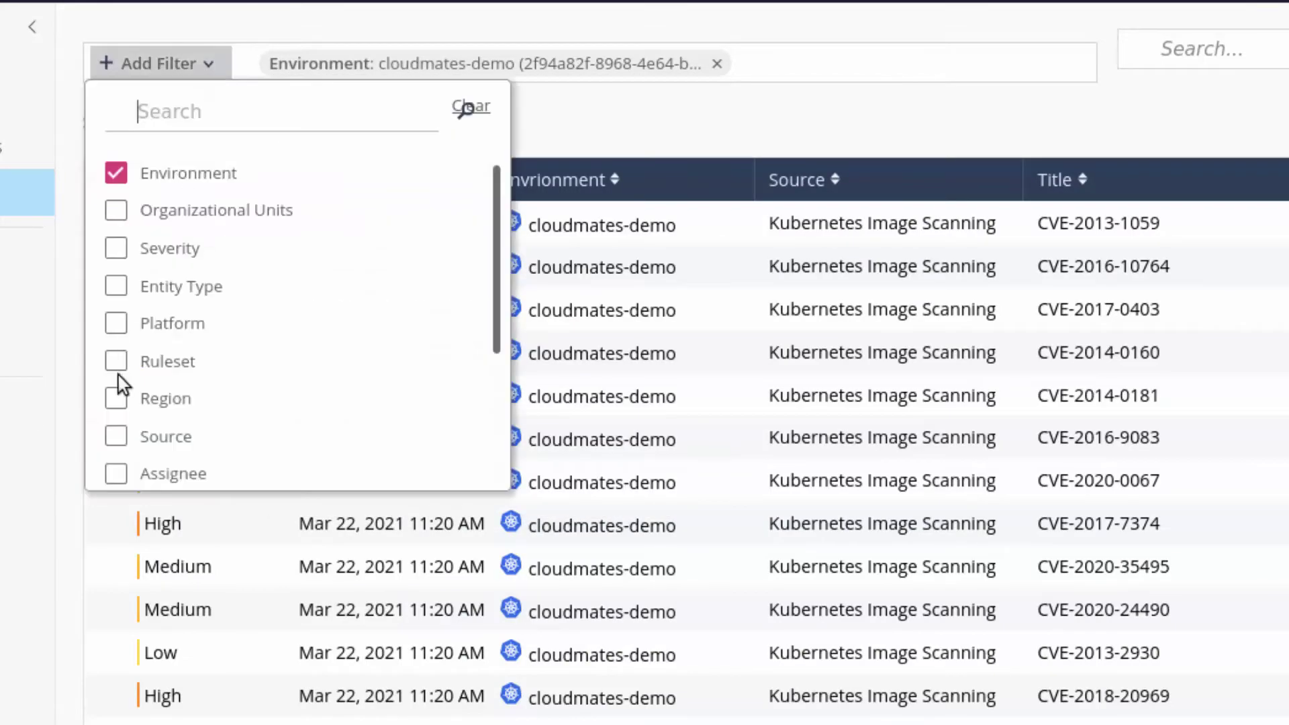
click(115, 434)
click(481, 202)
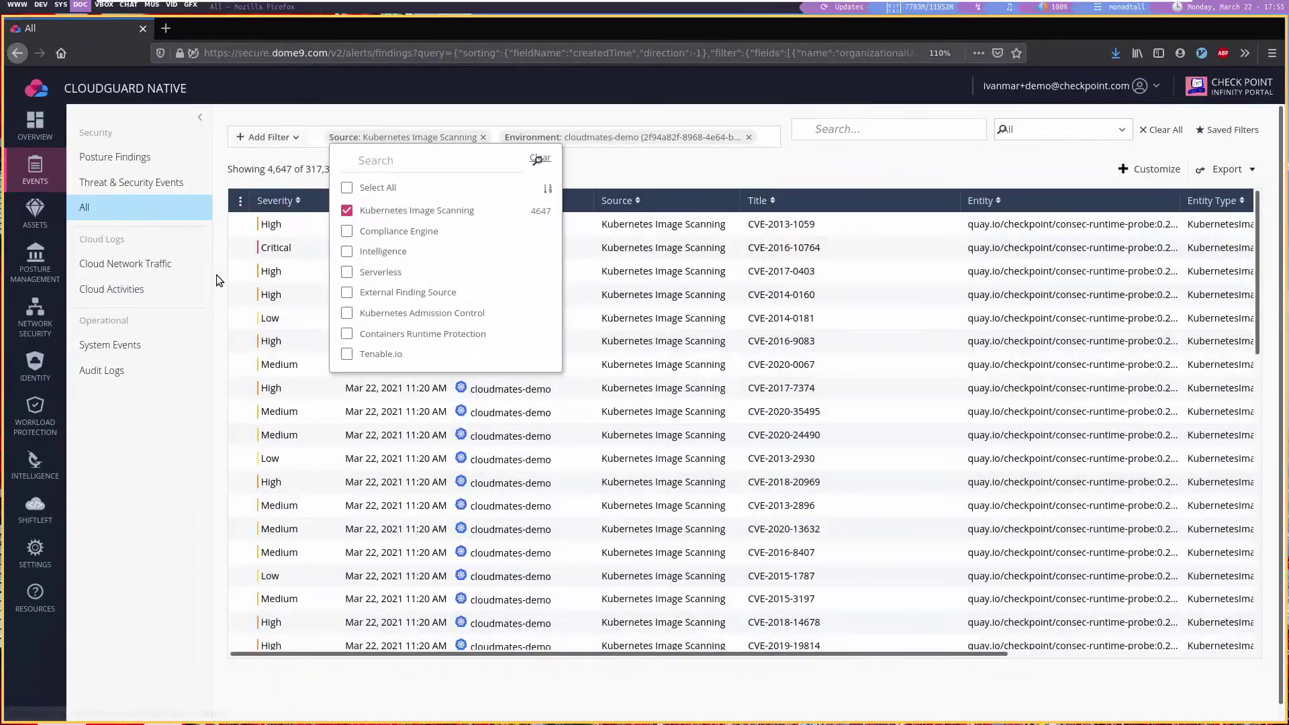
click(816, 131)
text(k8s.gcr.io/redis:e2e)
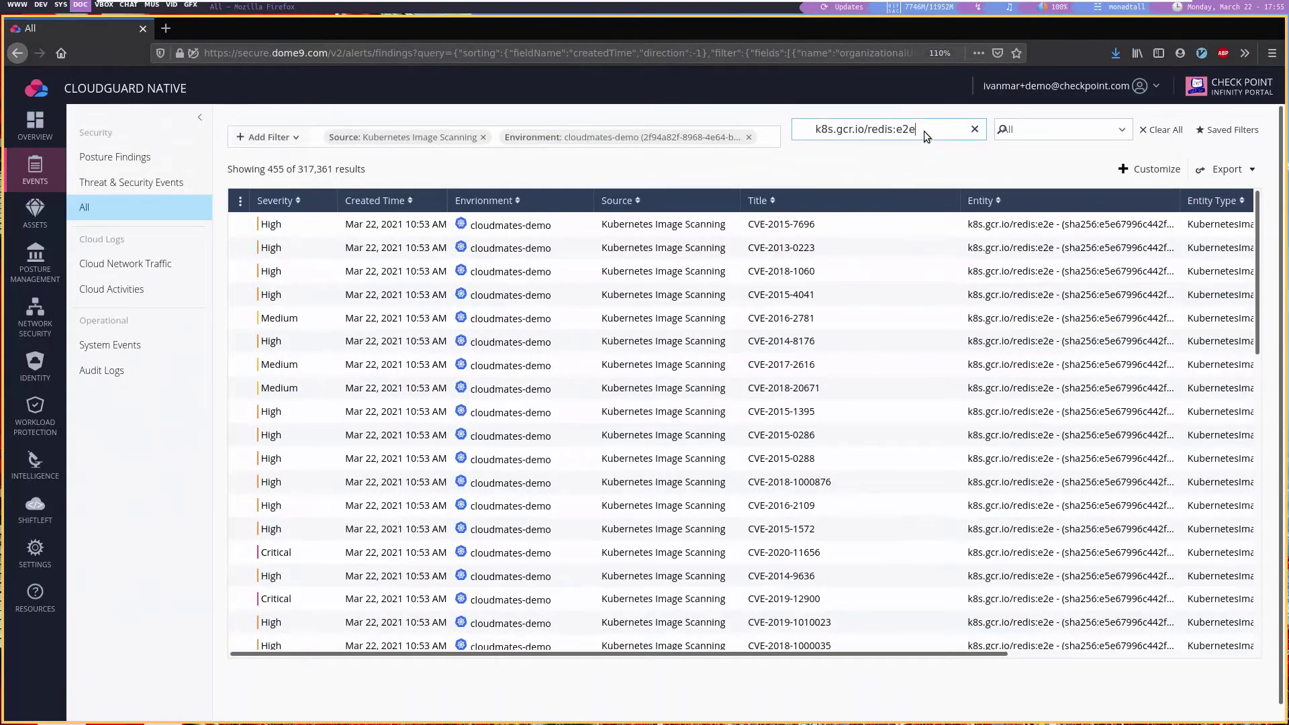
Step: Narrow the search with cve-2015, sort by severity descending, and open critical CVE-2015-8779
text(cve-2015)
click(298, 201)
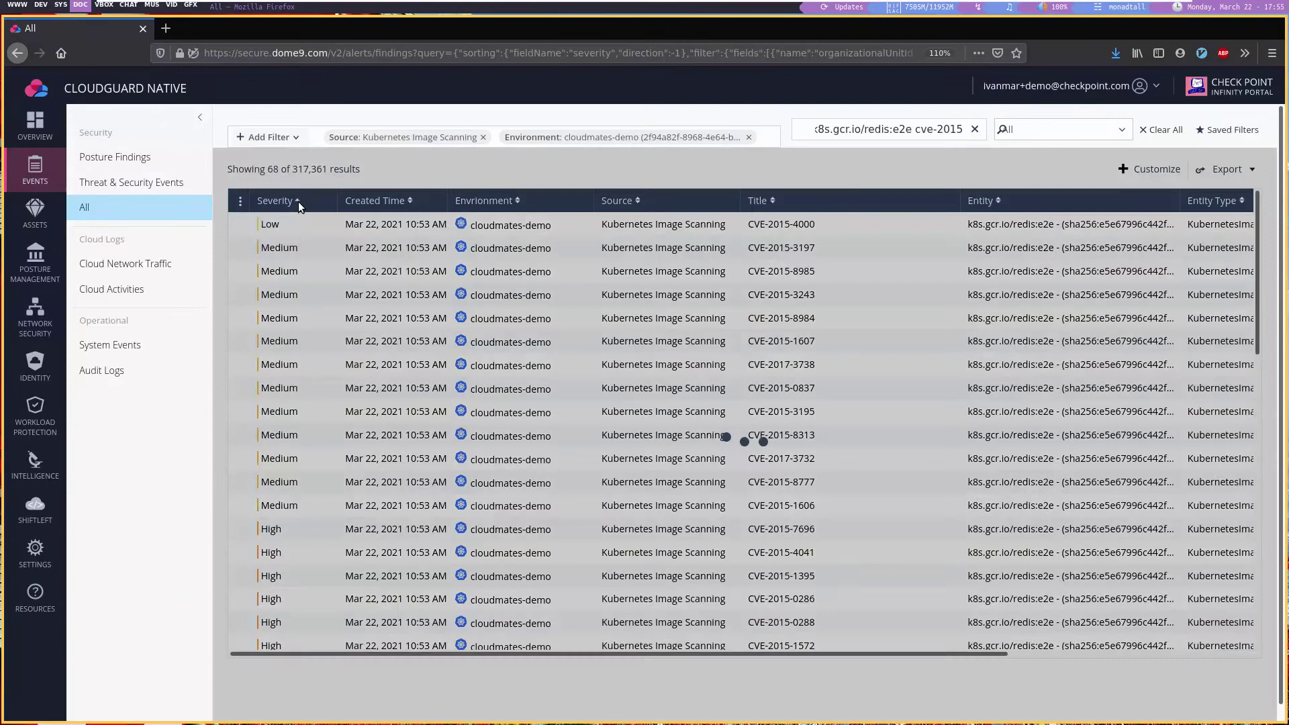
click(297, 209)
key(ctrl+plus)
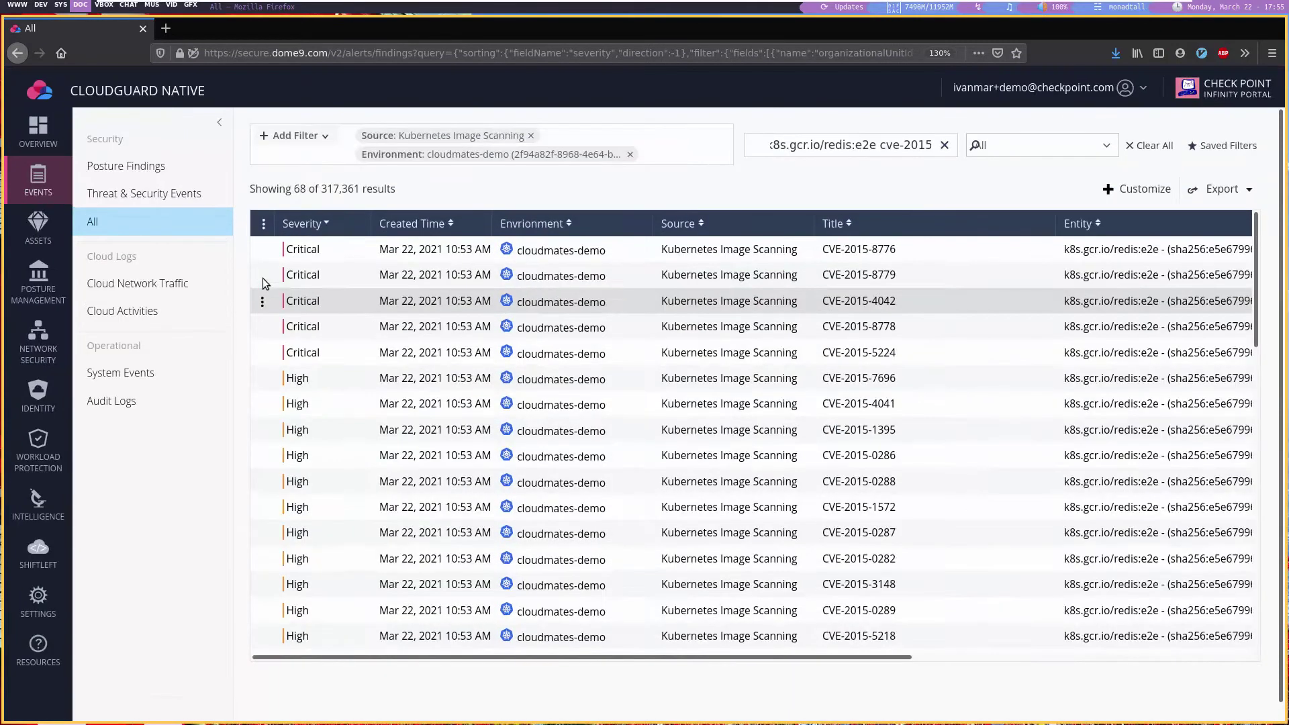
key(ctrl+plus)
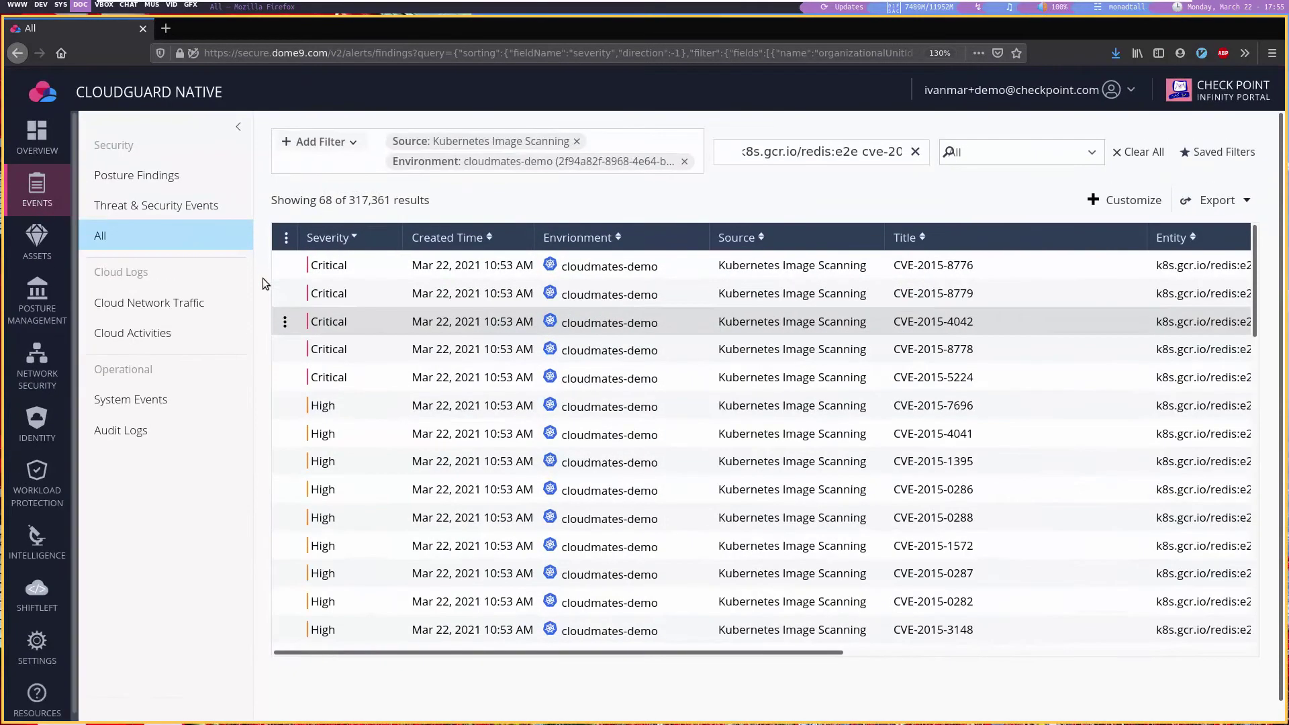
click(350, 304)
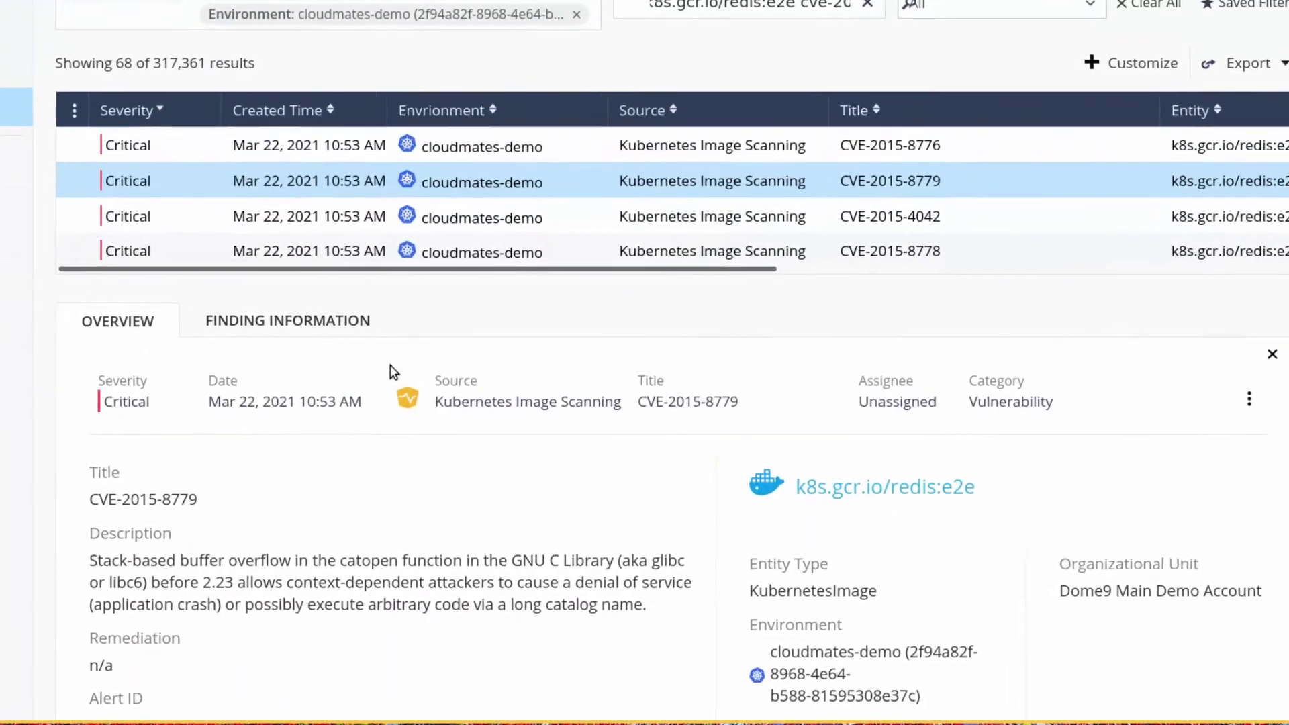
scroll(379, 359, down, 2)
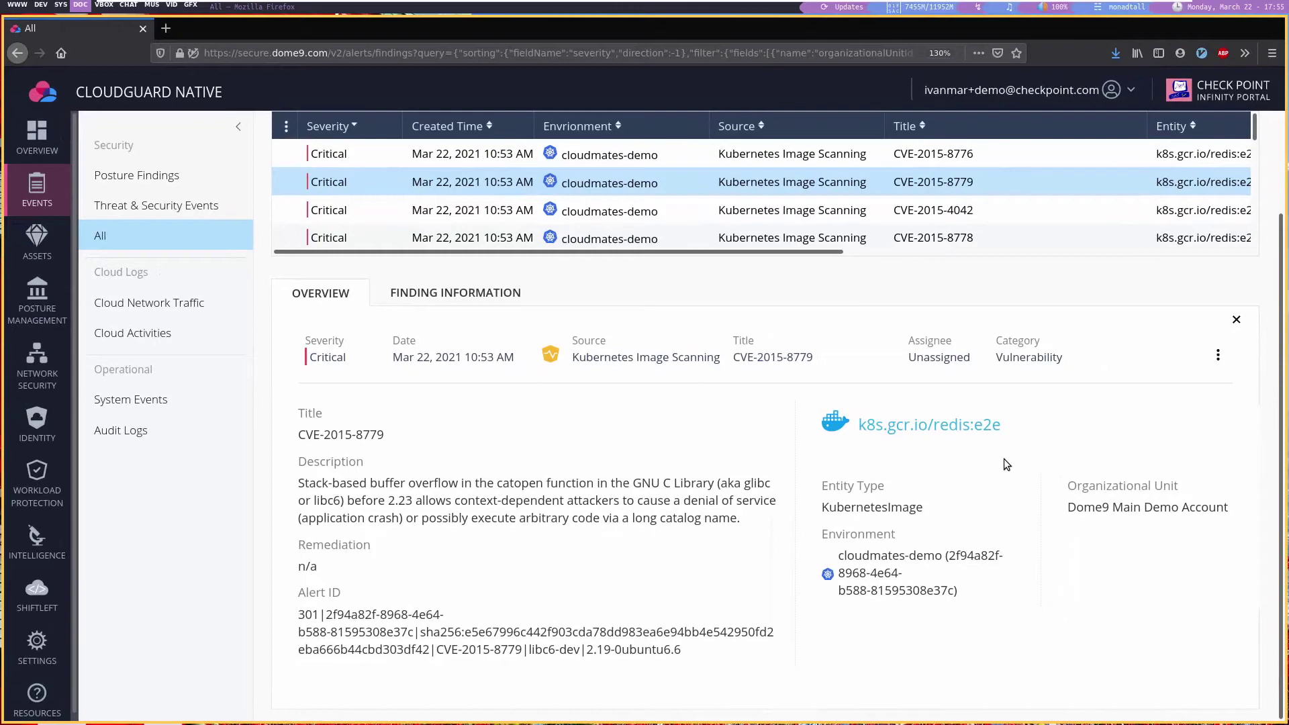
Step: Assign CVE-2015-8779 to the signed-in user and confirm the assignment
click(1218, 355)
click(1144, 406)
click(493, 192)
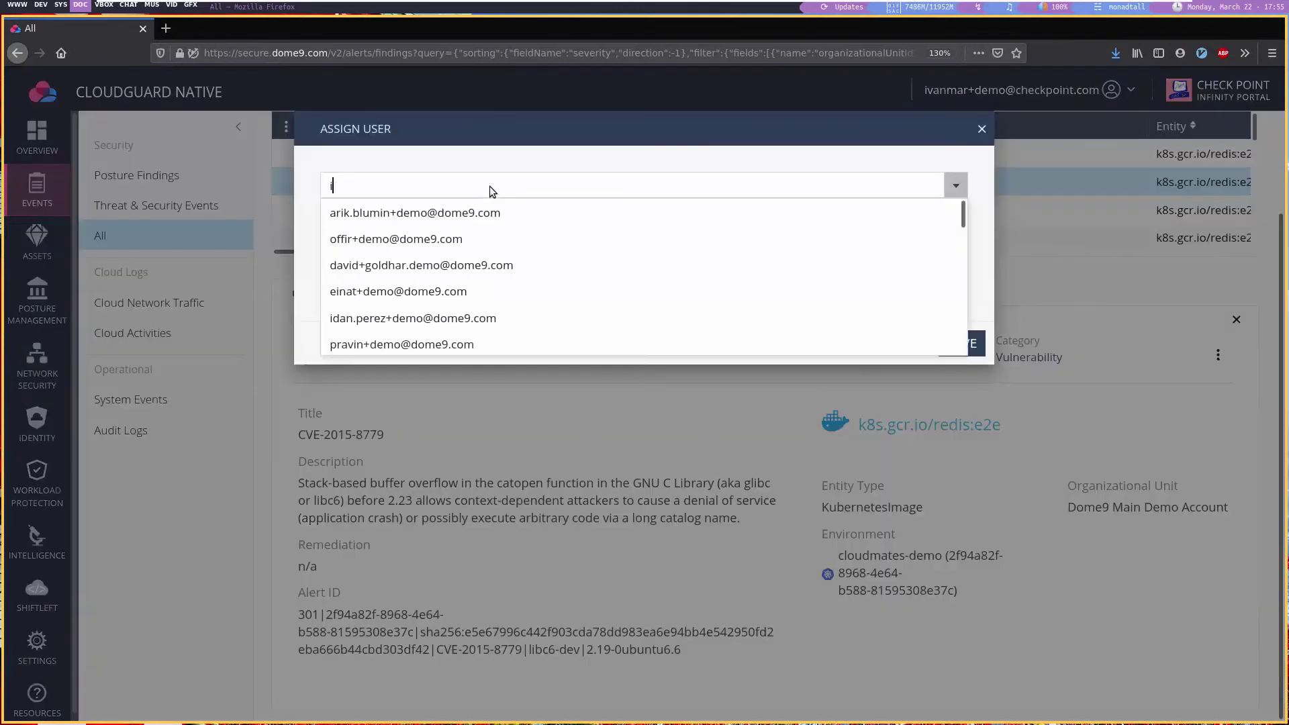
click(504, 236)
click(962, 343)
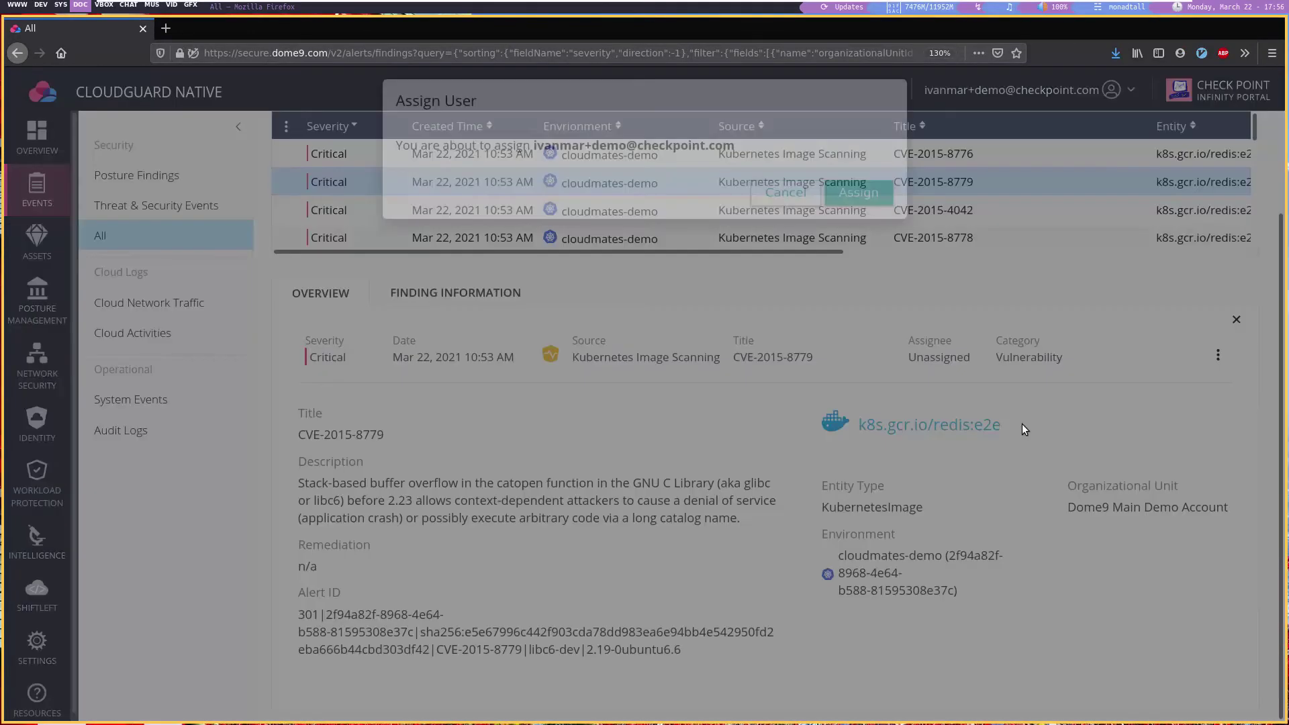
click(855, 218)
Step: Comment 'Working on the CVE-2015-8779 to upgrade dependency found vulnerable' on the finding
click(1218, 355)
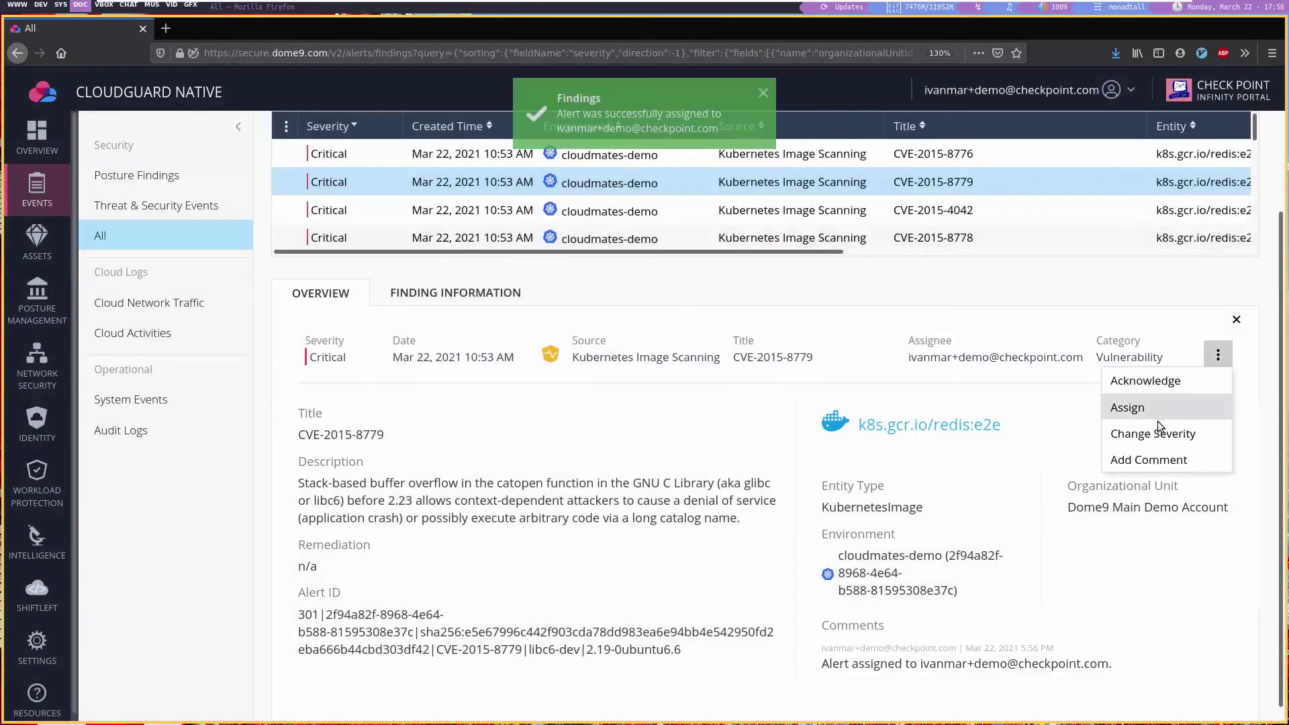
click(1149, 459)
text(Working on )
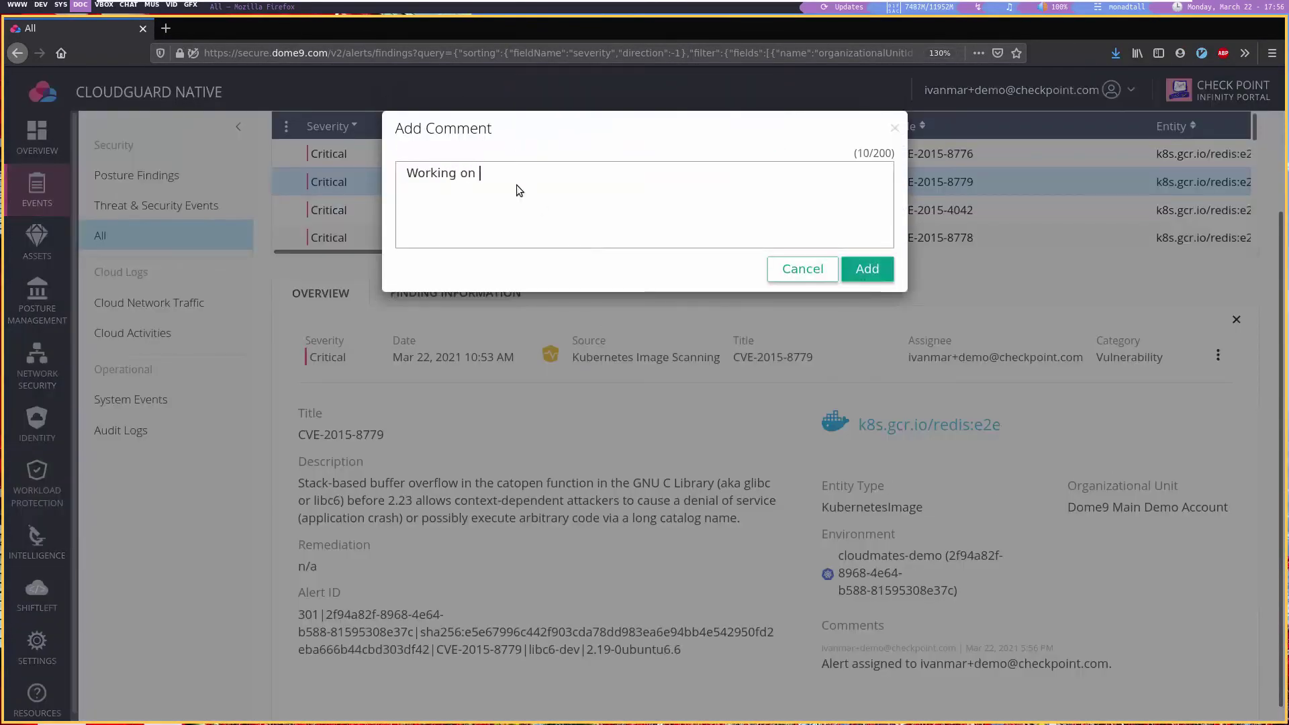
text(the CVE-2015-877)
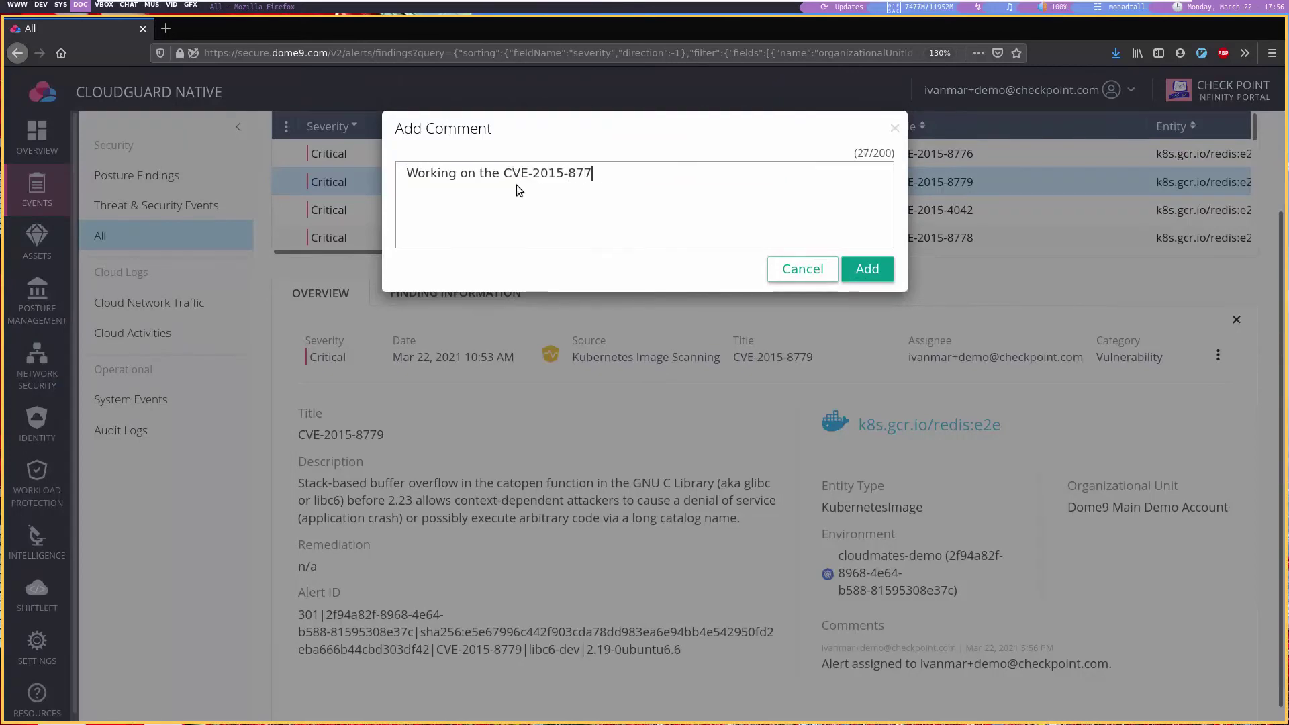
text(9 to upgrade dependency found vulnerable)
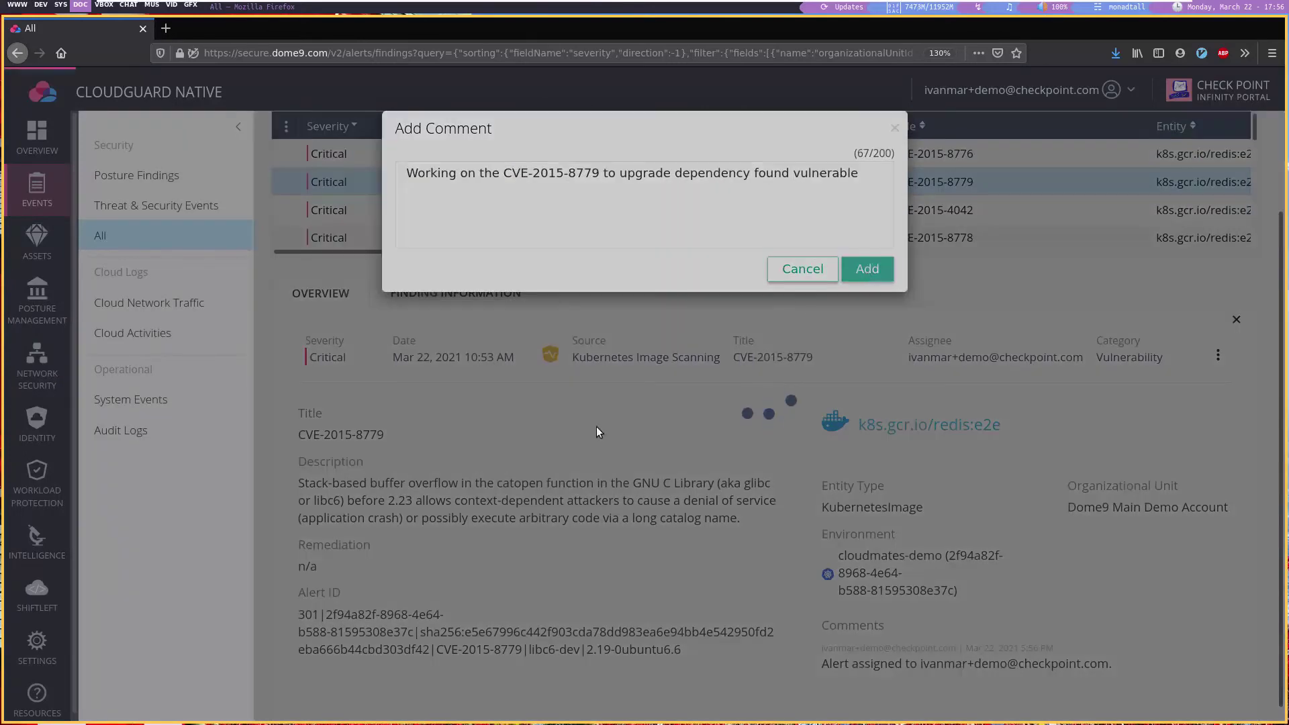
click(867, 269)
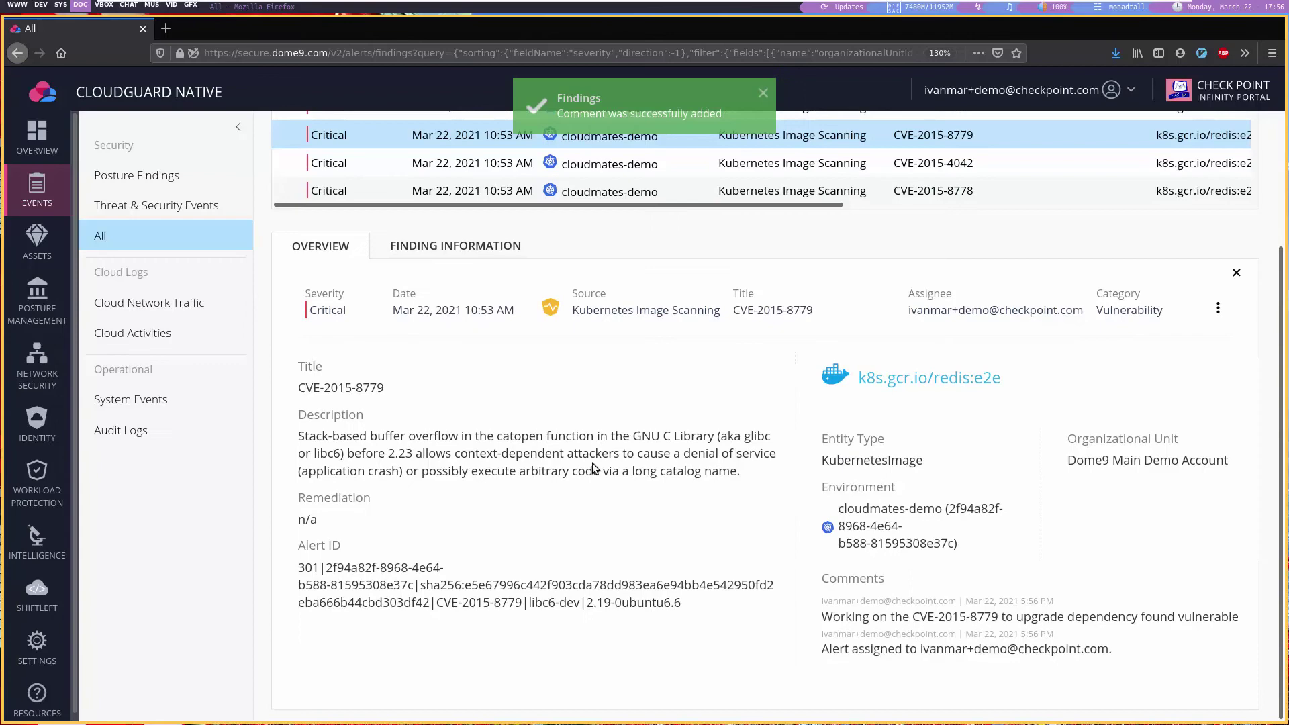
Step: Begin acknowledging the finding with reason 'Exploitation not possible in Guestbook application'
click(1219, 308)
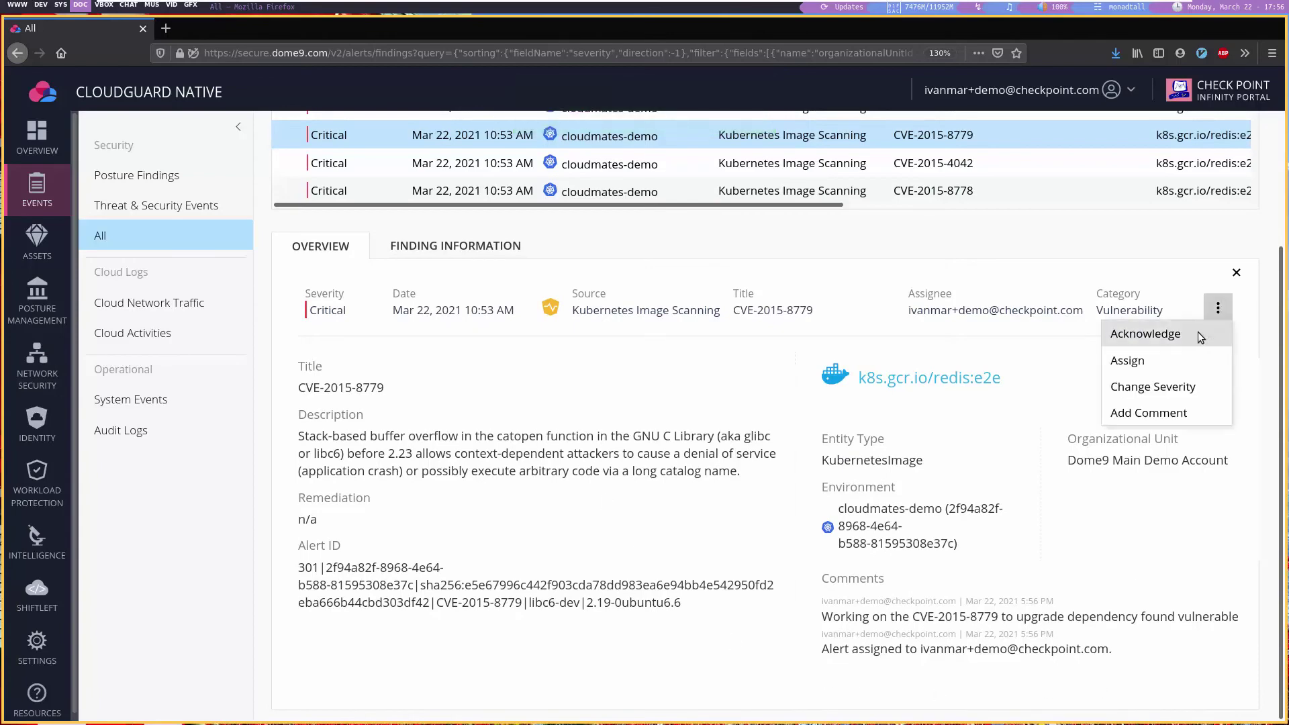
click(1200, 335)
text(Exploi)
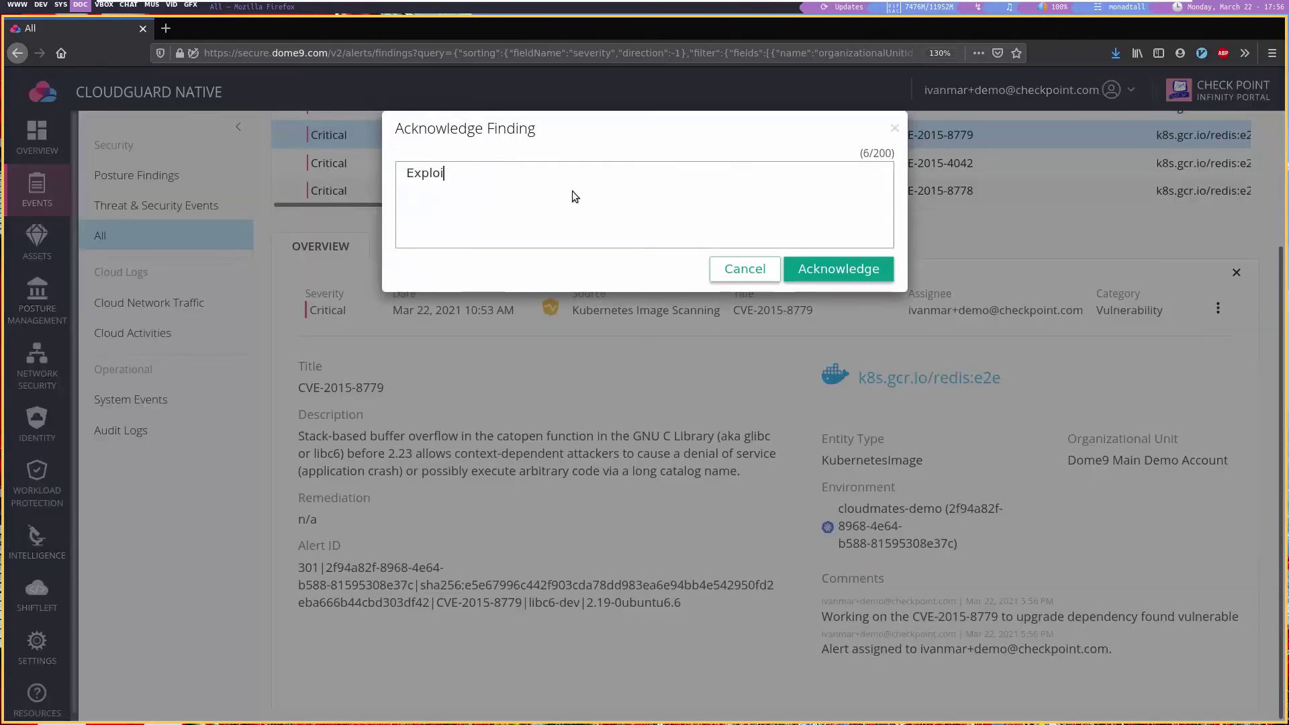
text(tation not possible in Guestbook application)
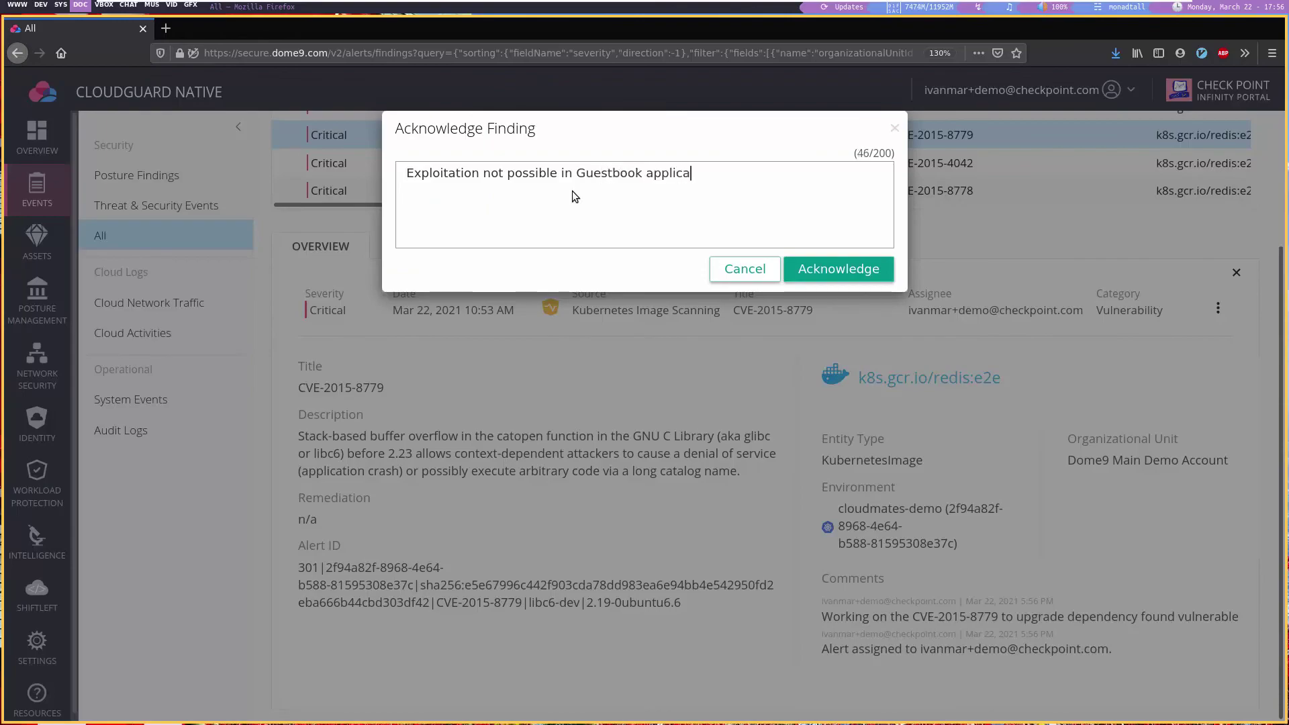